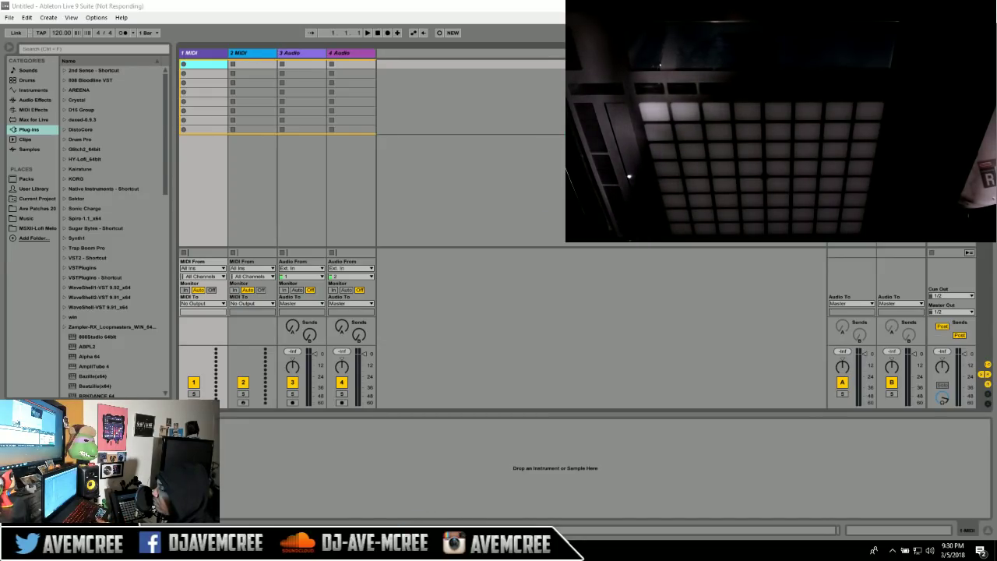
# Switch to the YouTube live chat window to read the viewers' messages.
pyautogui.moveTo(293, 550)
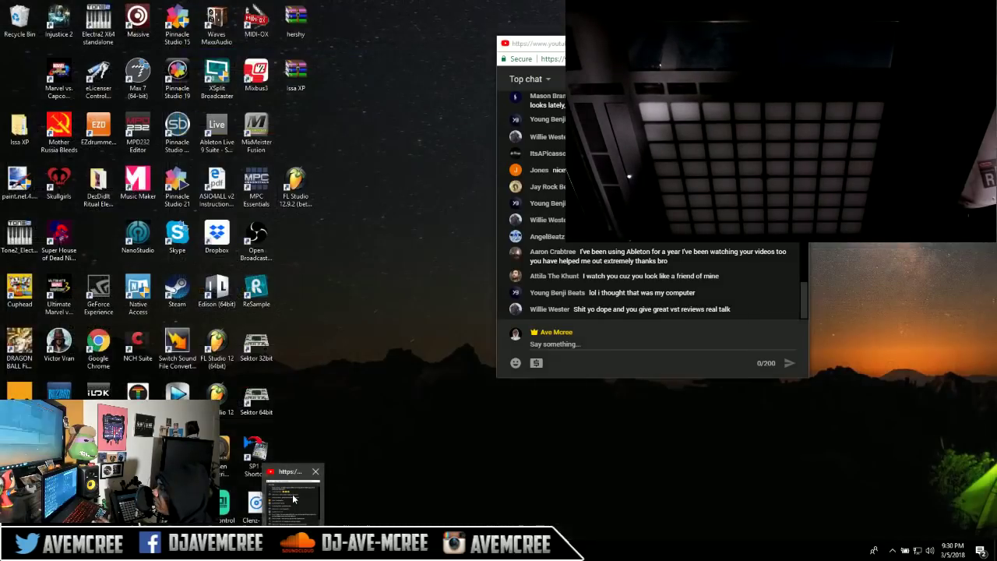
pyautogui.click(292, 494)
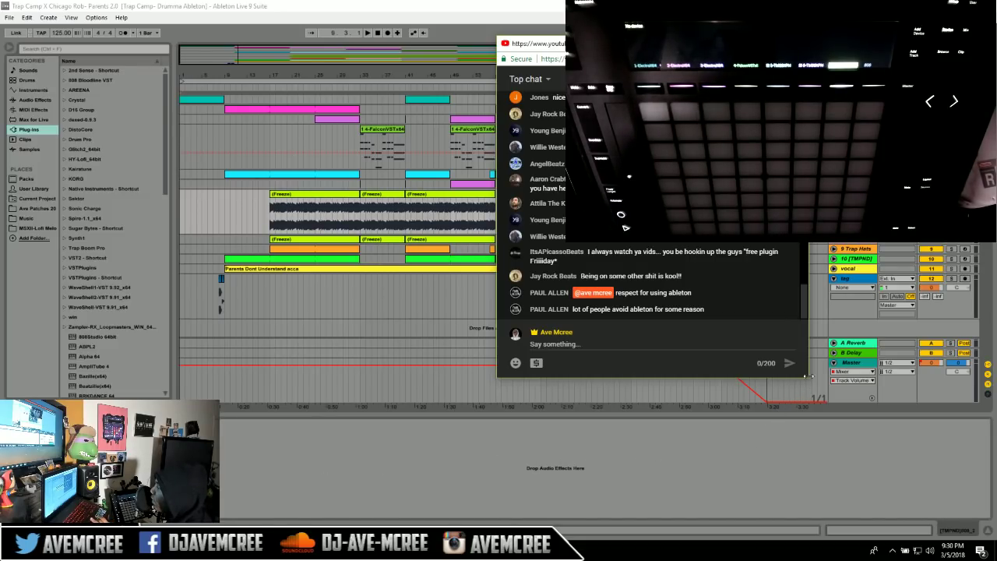
# Unfold the vocal track and play the arrangement from the start.
pyautogui.click(833, 269)
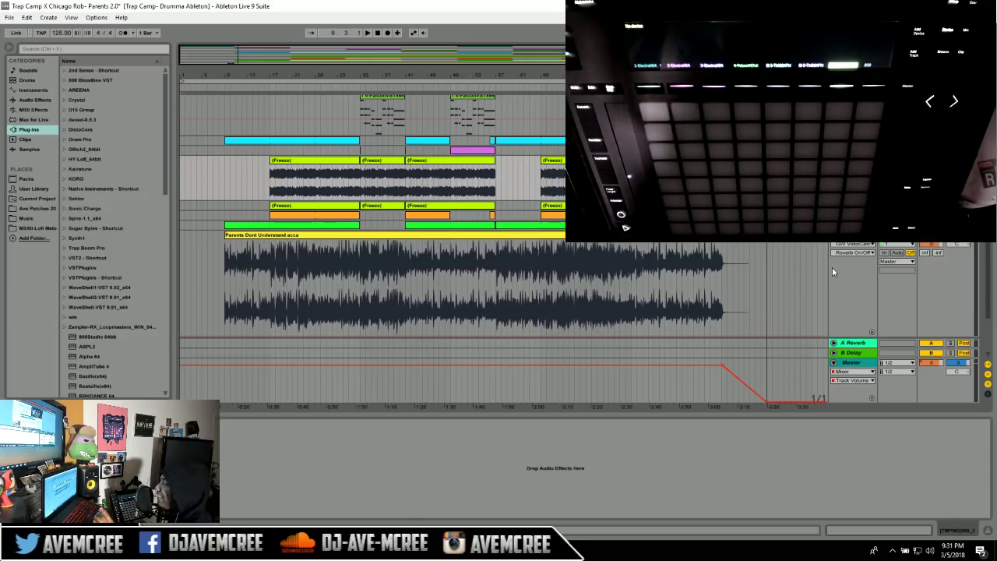
pyautogui.click(182, 287)
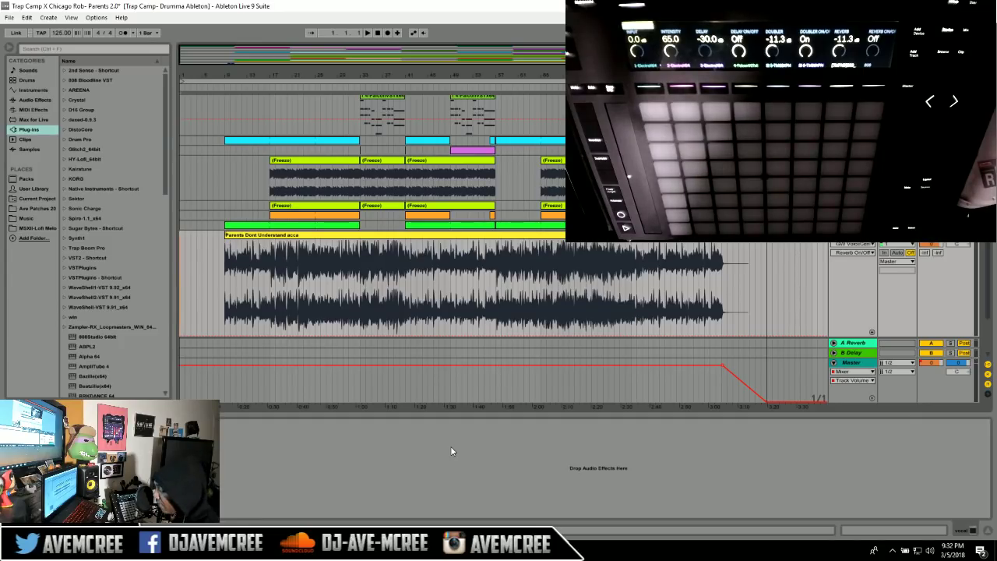
pyautogui.press('space')
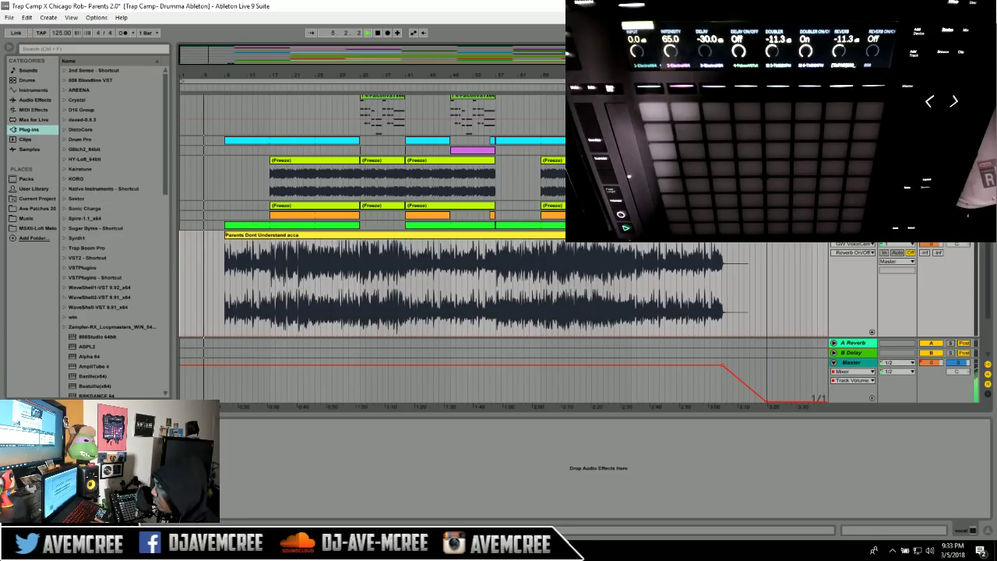
# Bring the YouTube live chat window to the front during playback to read new messages.
pyautogui.moveTo(294, 550)
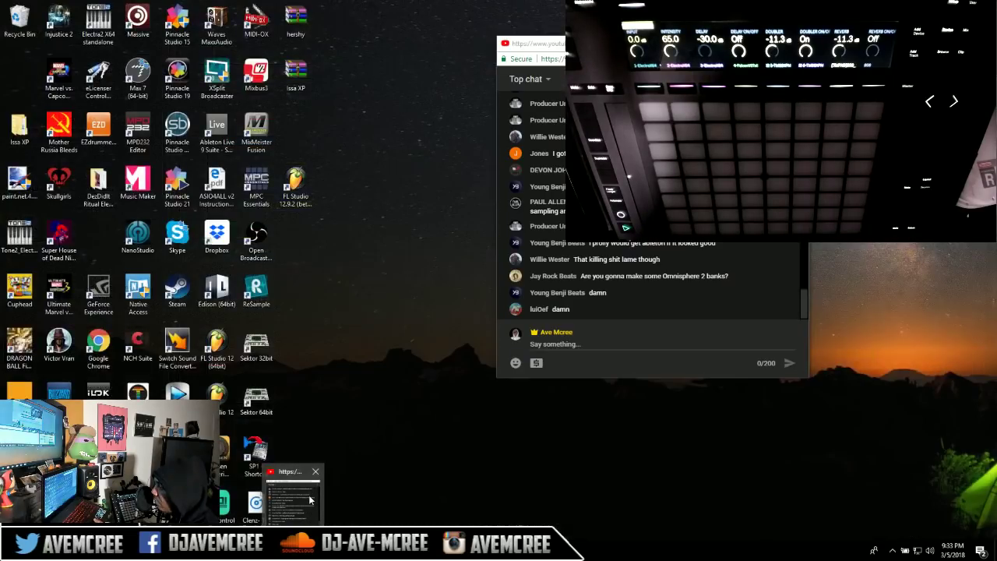
pyautogui.click(309, 501)
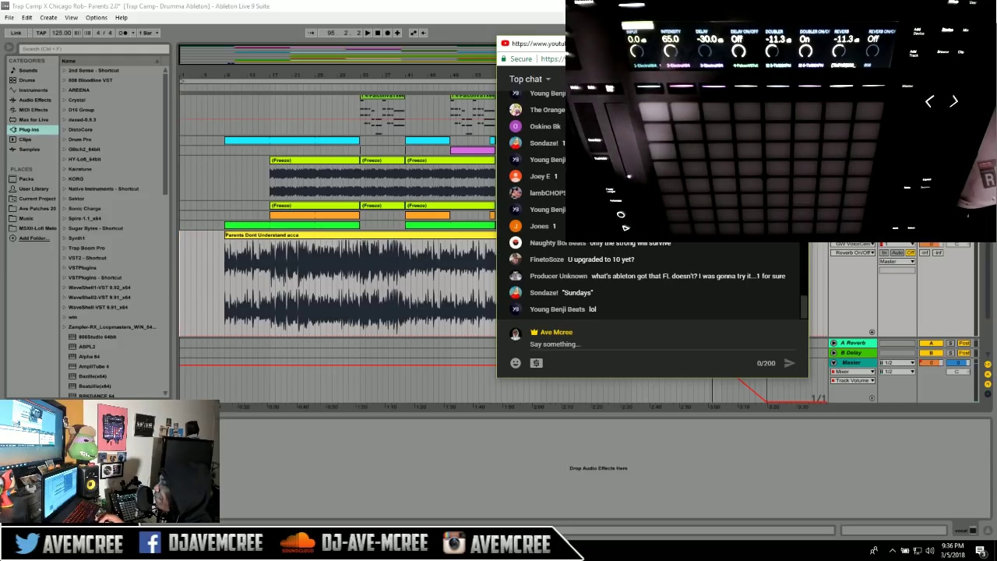
# Open the recent set "Trap Camp- Chat Gang.als", saving the changes to the current set.
pyautogui.click(9, 17)
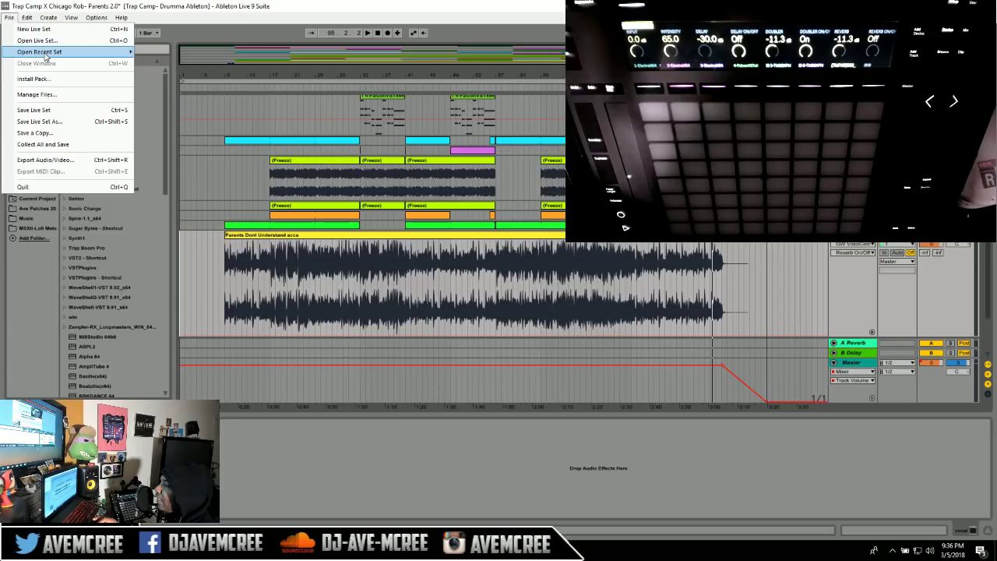
pyautogui.moveTo(47, 55)
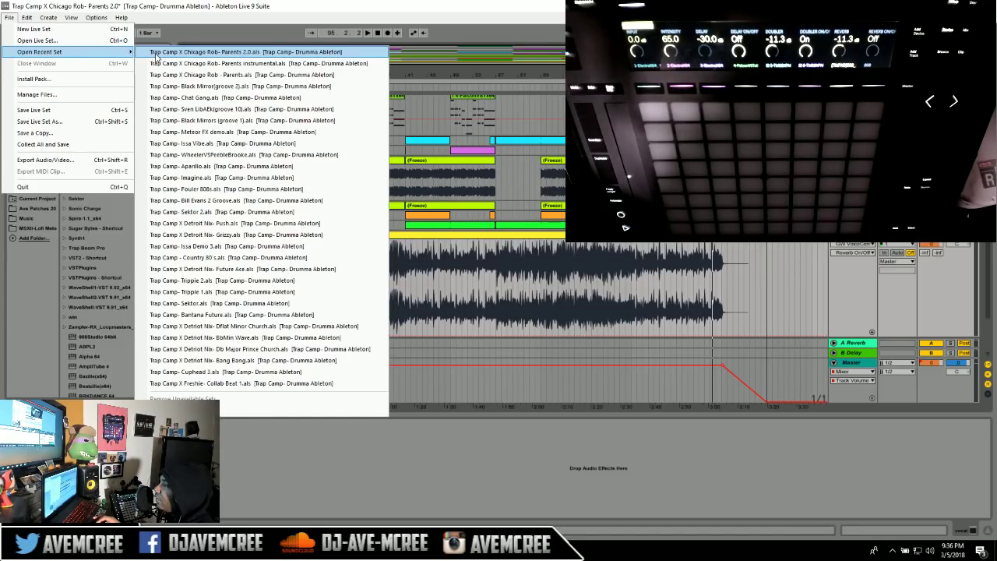
pyautogui.click(170, 99)
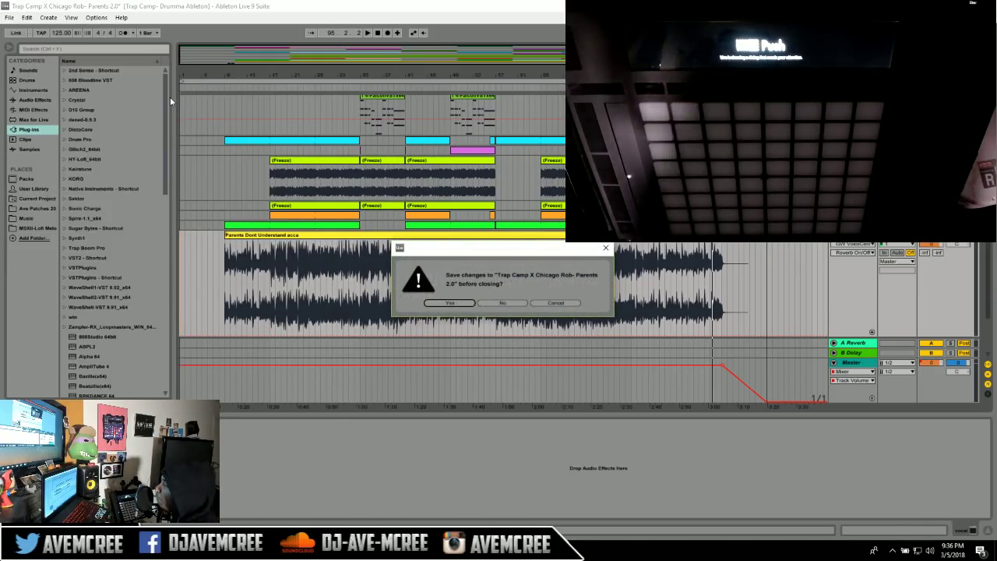
pyautogui.click(451, 303)
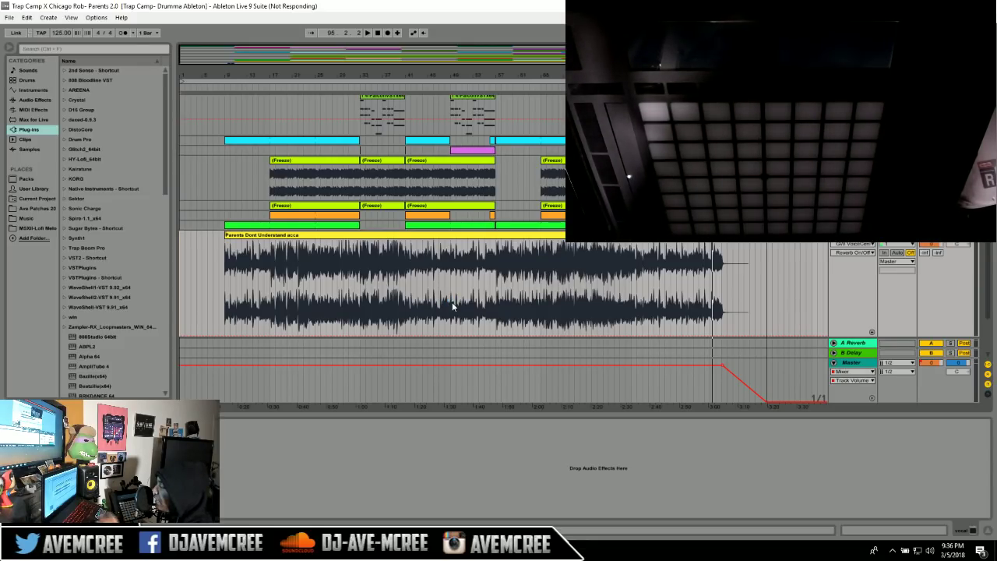
pyautogui.press('Tab')
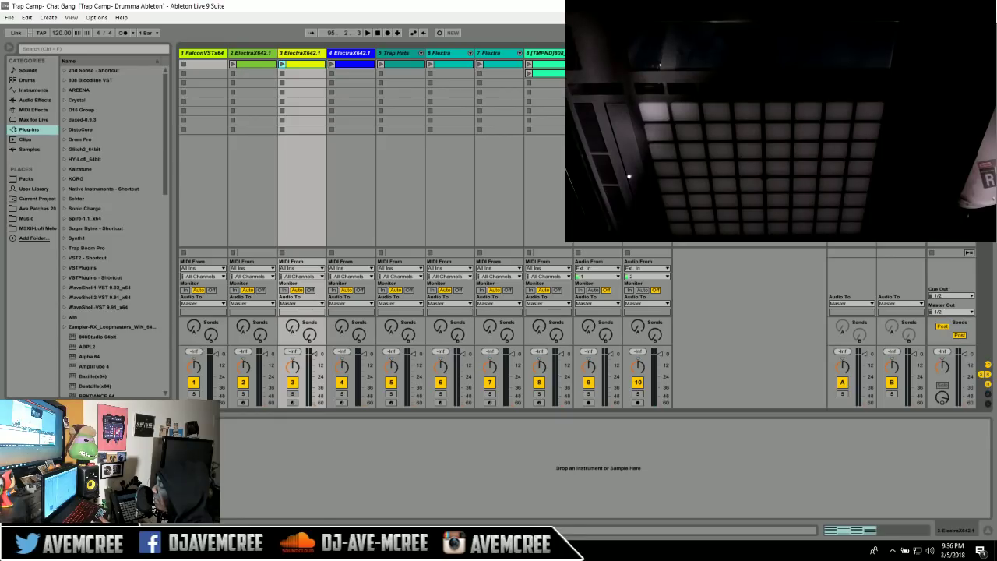
# Check the YouTube live chat, and briefly play and stop the Chat Gang set in Ableton Live.
pyautogui.click(294, 493)
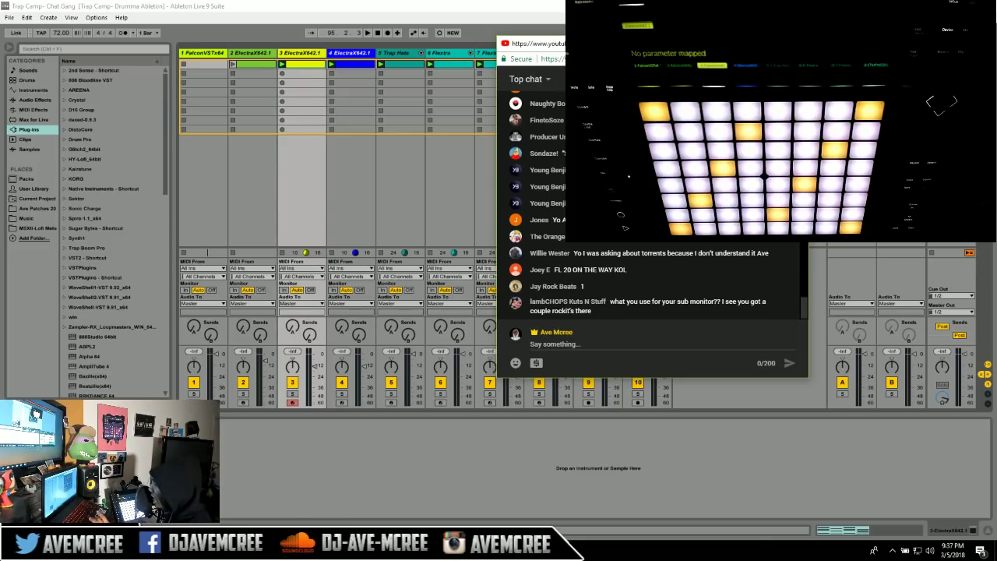
pyautogui.hotkey('alt', 'Tab')
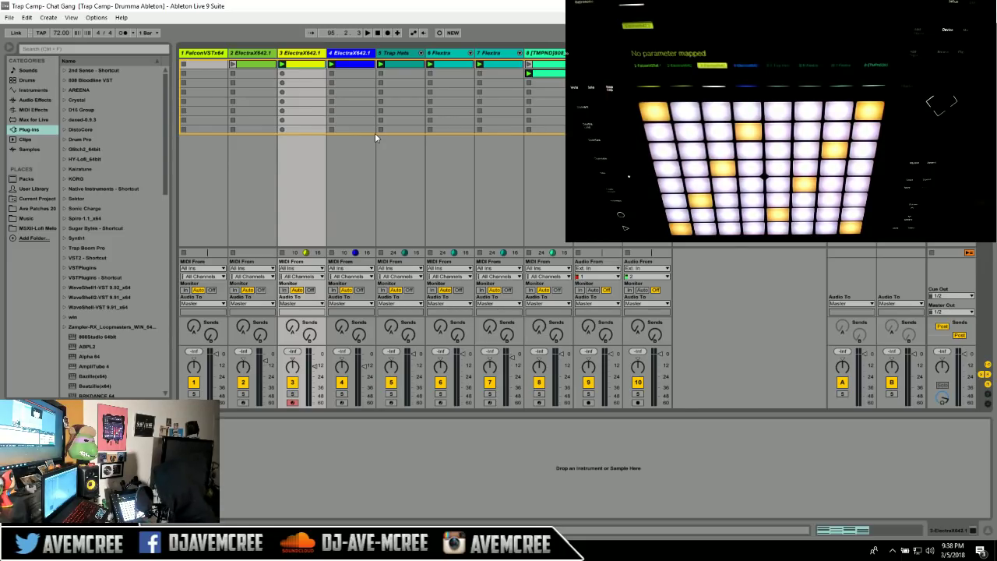
pyautogui.press('space')
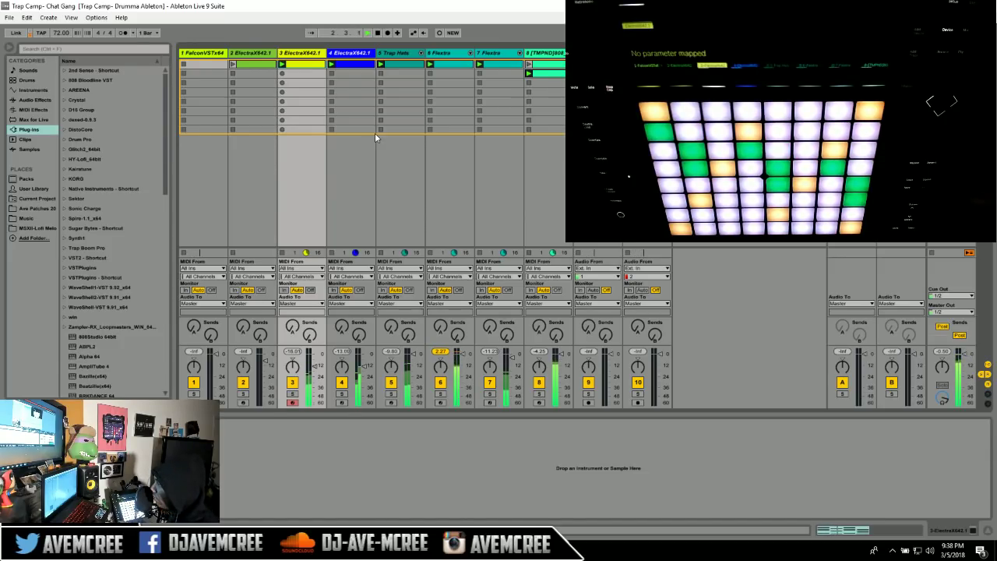
pyautogui.press('space')
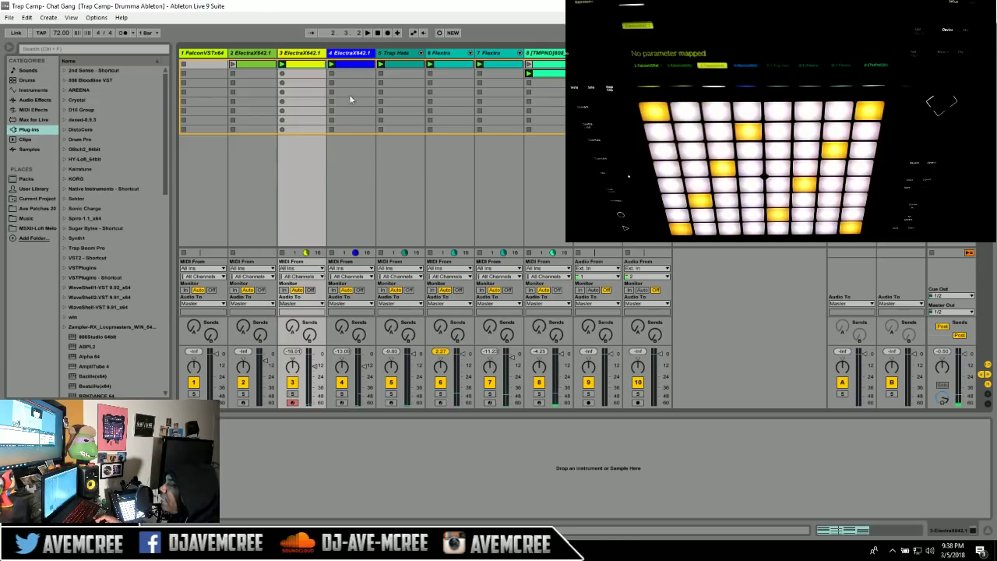
# Create a new empty Live Set.
pyautogui.click(9, 19)
pyautogui.press('Escape')
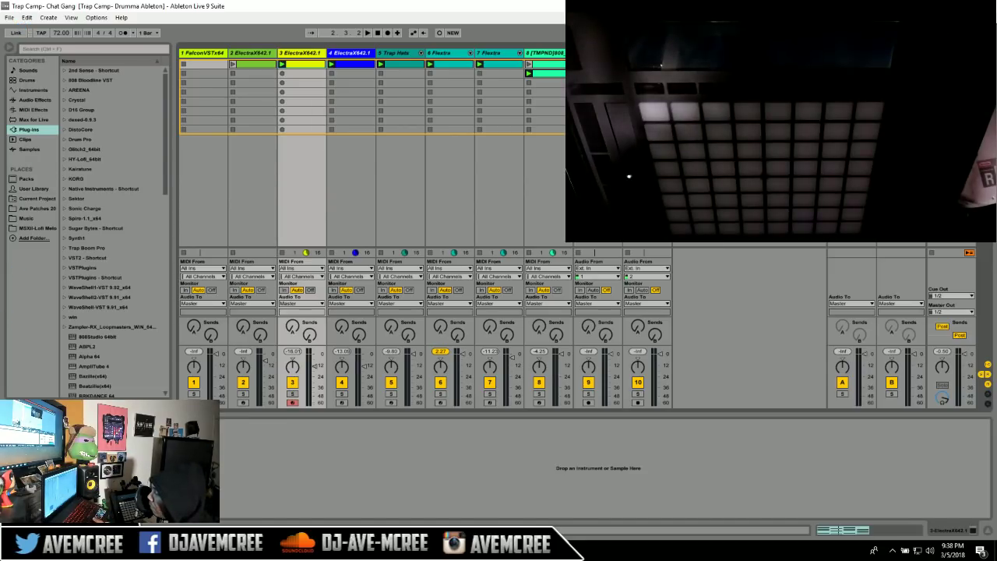
pyautogui.hotkey('alt', 'Tab')
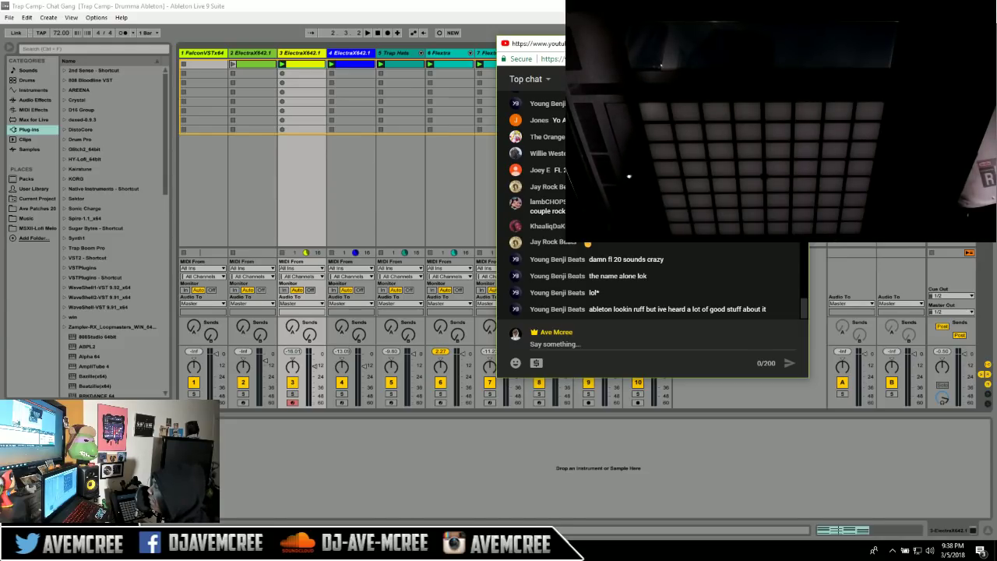
pyautogui.hotkey('ctrl', 'n')
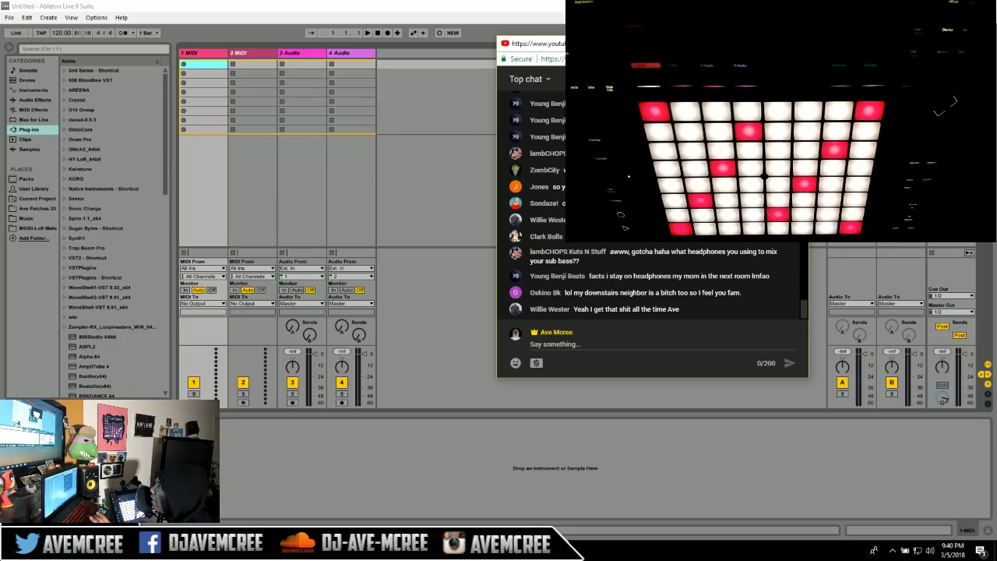
# Alternate between Ableton Live and the YouTube live chat to follow the messages, ending in Ableton Live.
pyautogui.hotkey('alt', 'Tab')
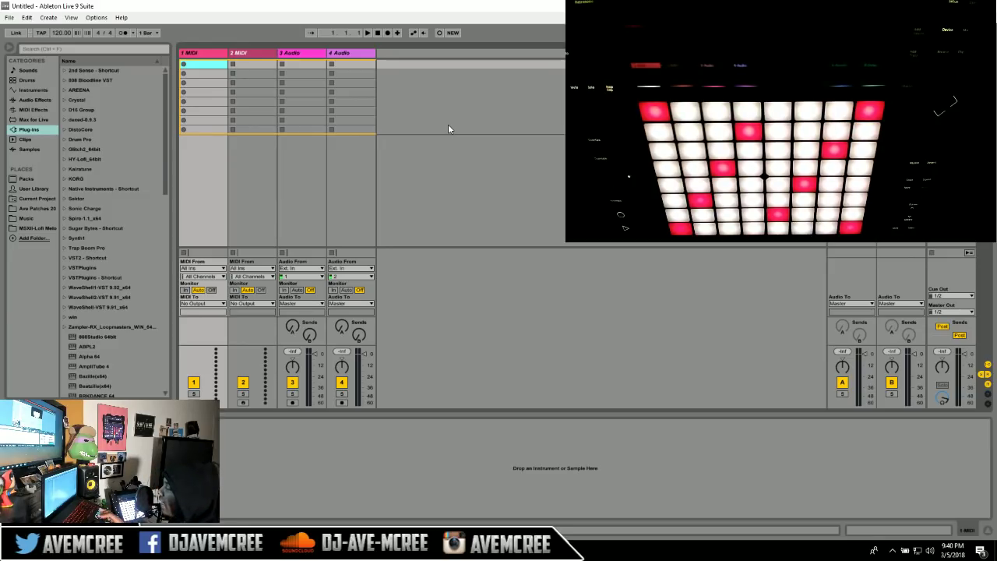
pyautogui.hotkey('alt', 'Tab')
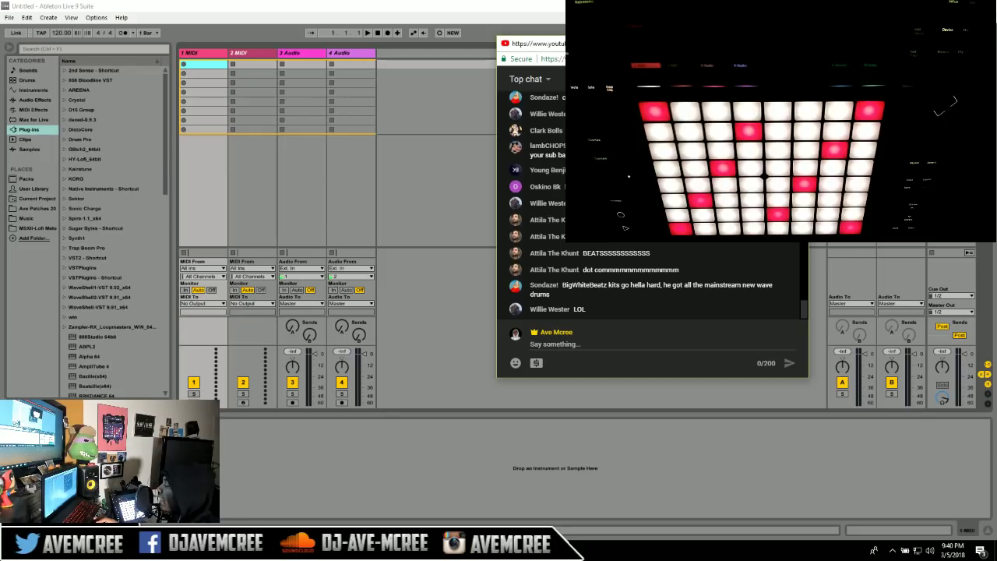
pyautogui.hotkey('alt', 'Tab')
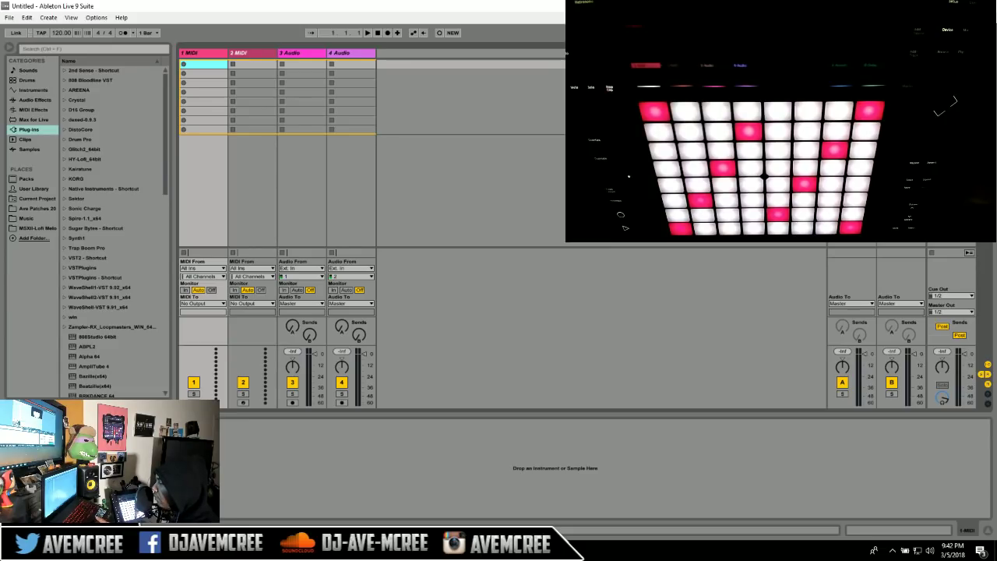
pyautogui.hotkey('alt', 'Tab')
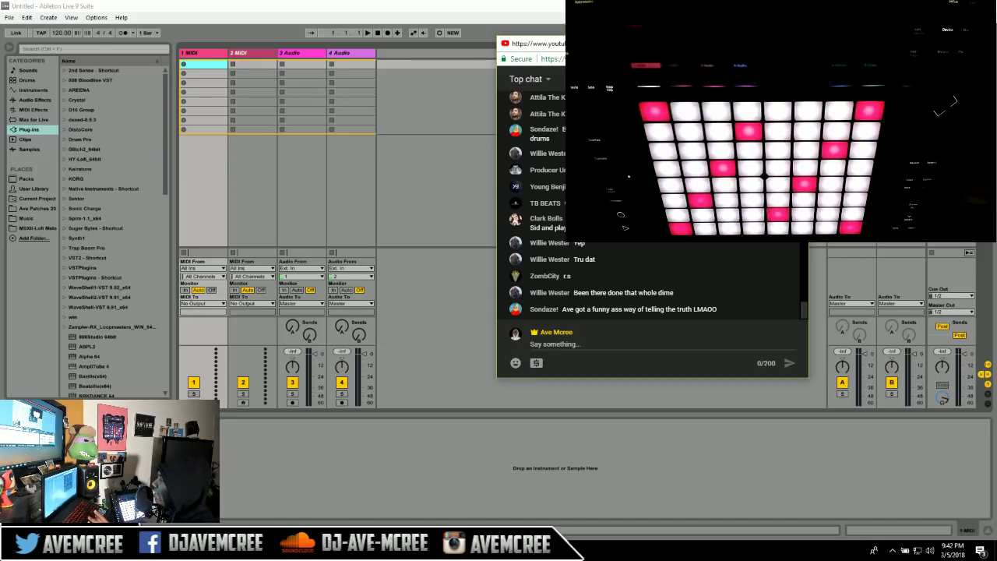
pyautogui.hotkey('alt', 'Tab')
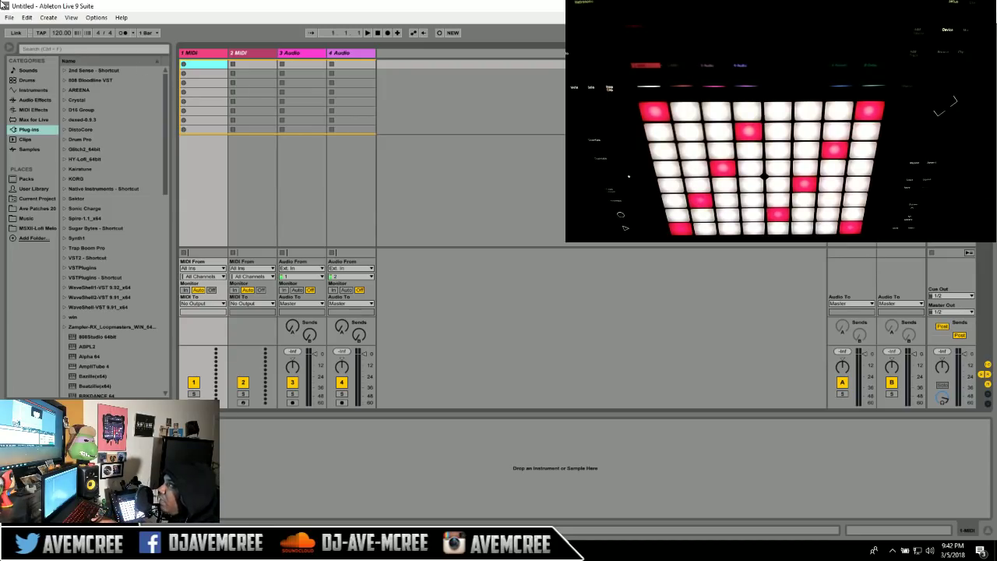
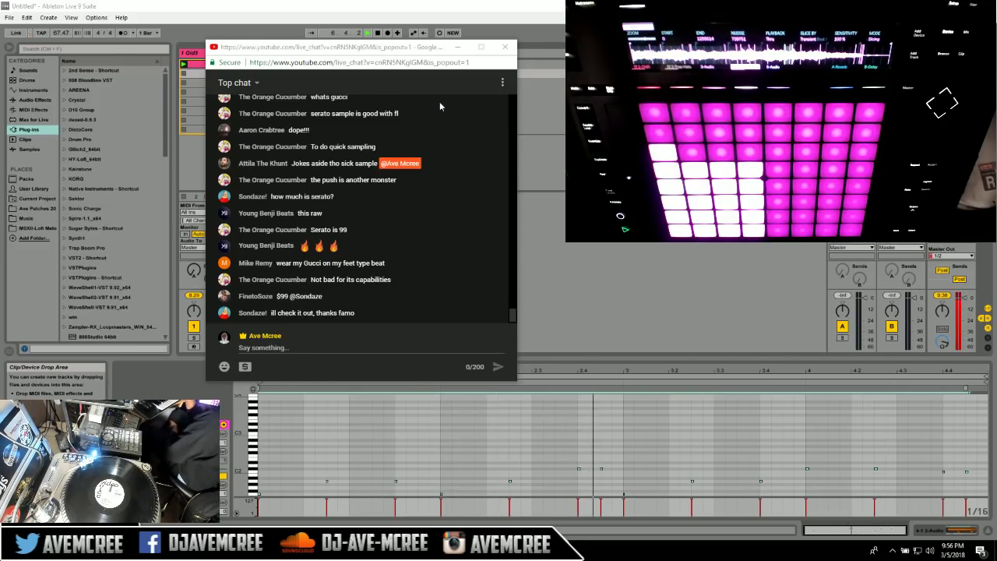
# Minimize the live chat, insert a new MIDI track and move it between the first track and Trap Hats.
pyautogui.click(449, 49)
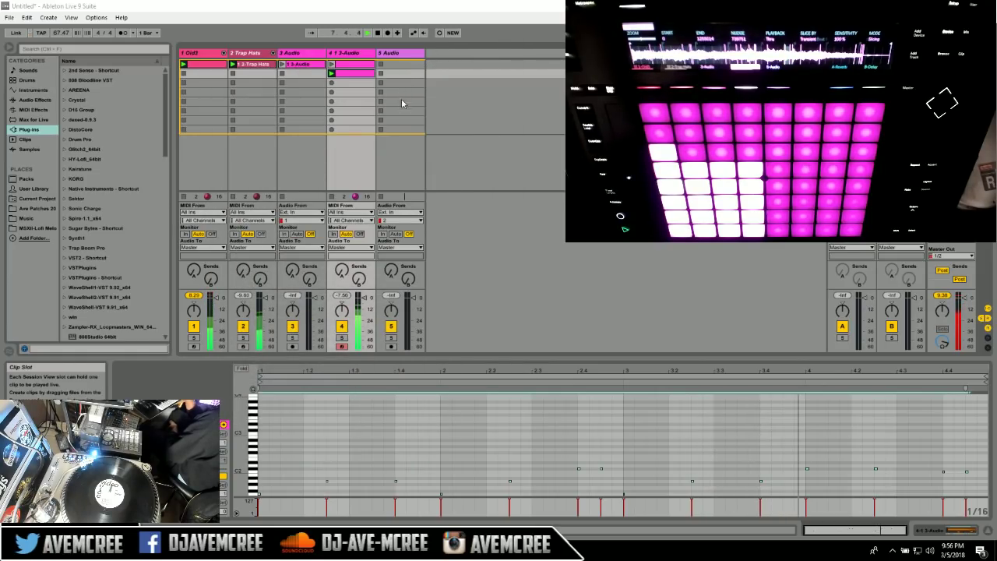
pyautogui.rightClick(476, 120)
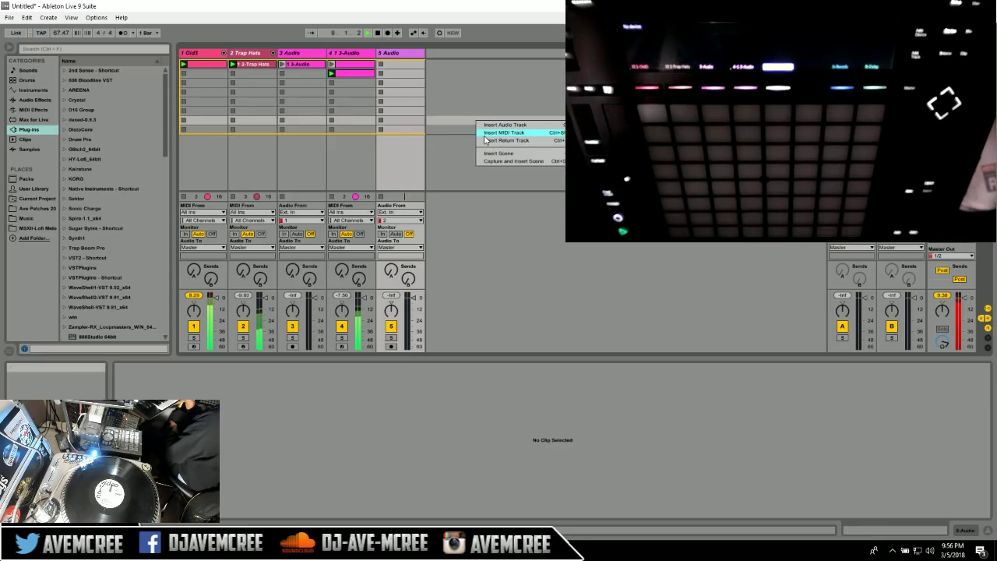
pyautogui.press('Escape')
pyautogui.hotkey('ctrl', 'shift', 't')
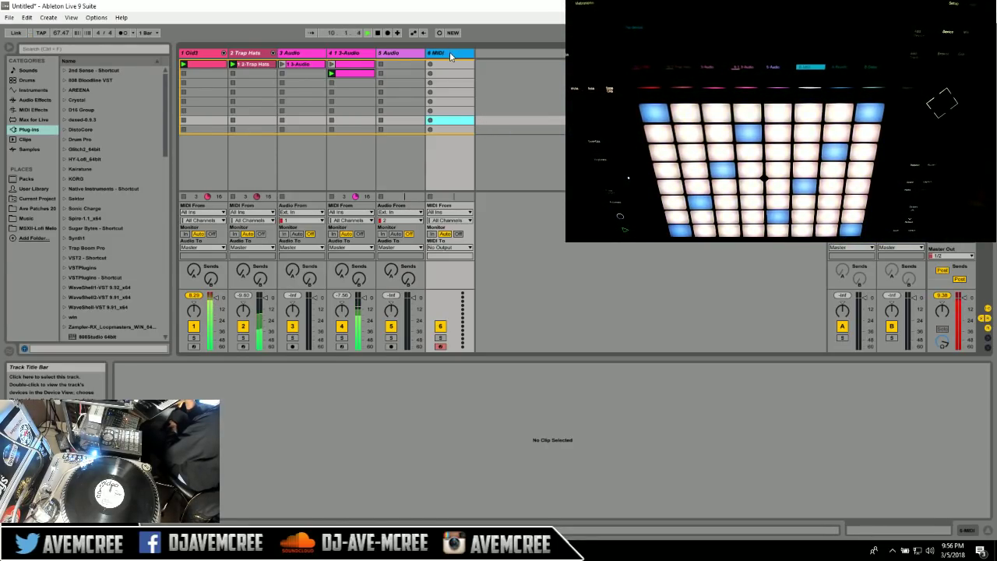
pyautogui.moveTo(450, 56); pyautogui.dragTo(240, 56)
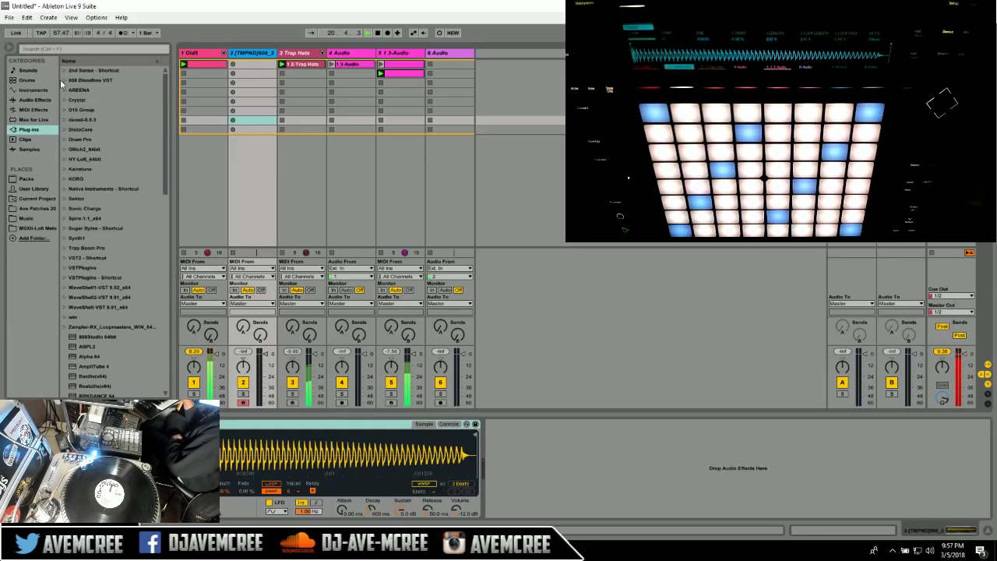
# Search the plug-ins for "SONG" and select HoRNetSongKeyMK2_x64 in the win folder.
pyautogui.click(63, 51)
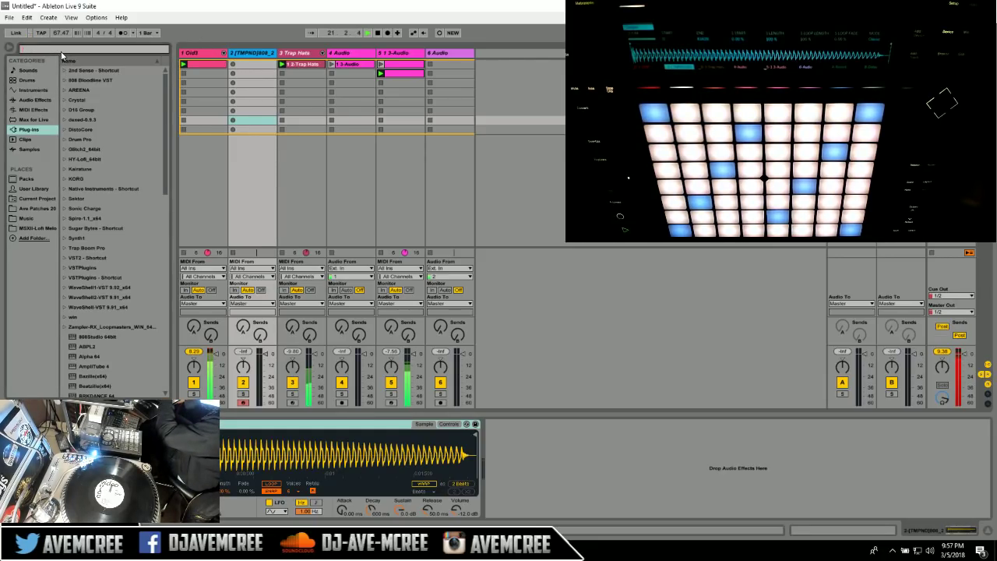
pyautogui.write('SONG')
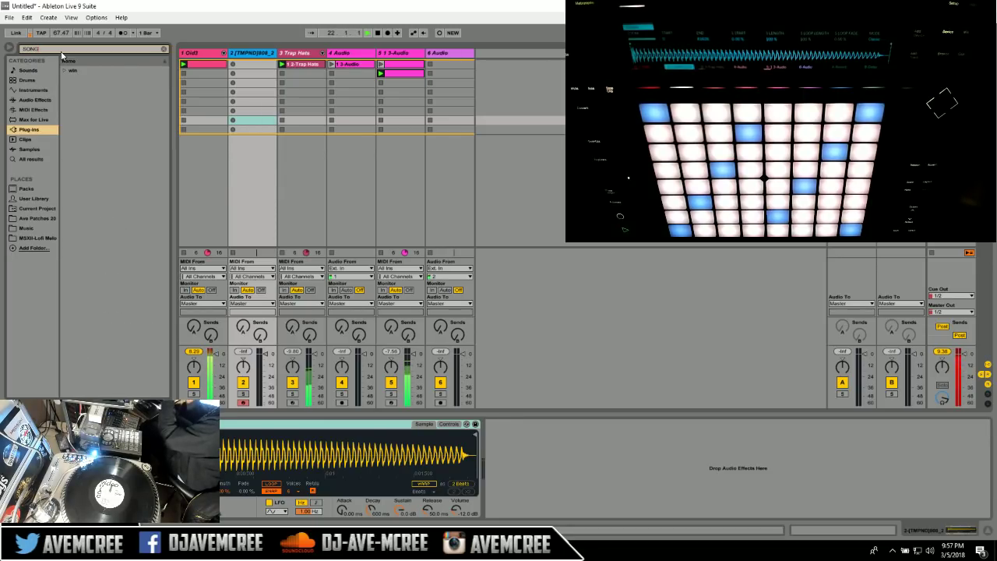
pyautogui.click(65, 71)
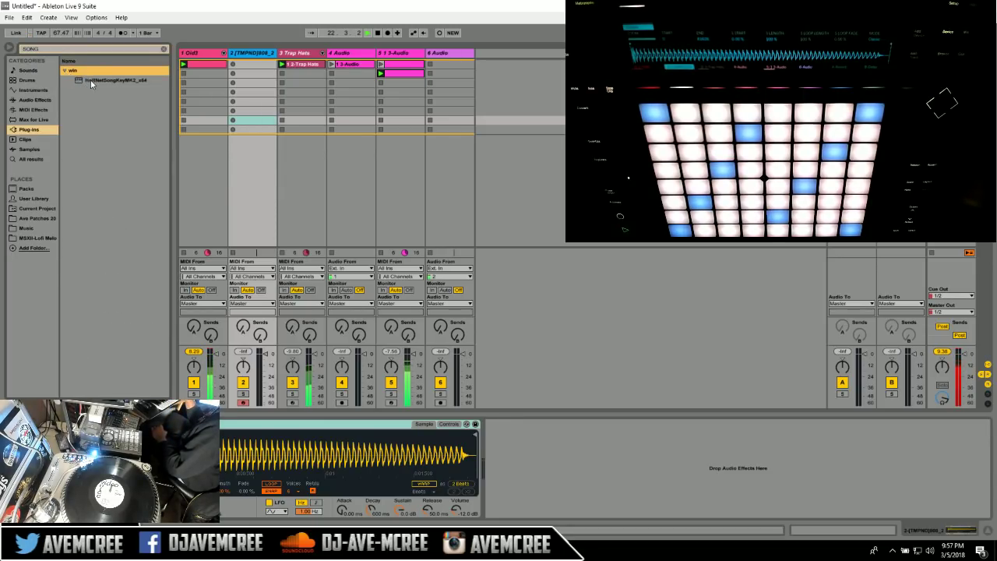
pyautogui.click(95, 80)
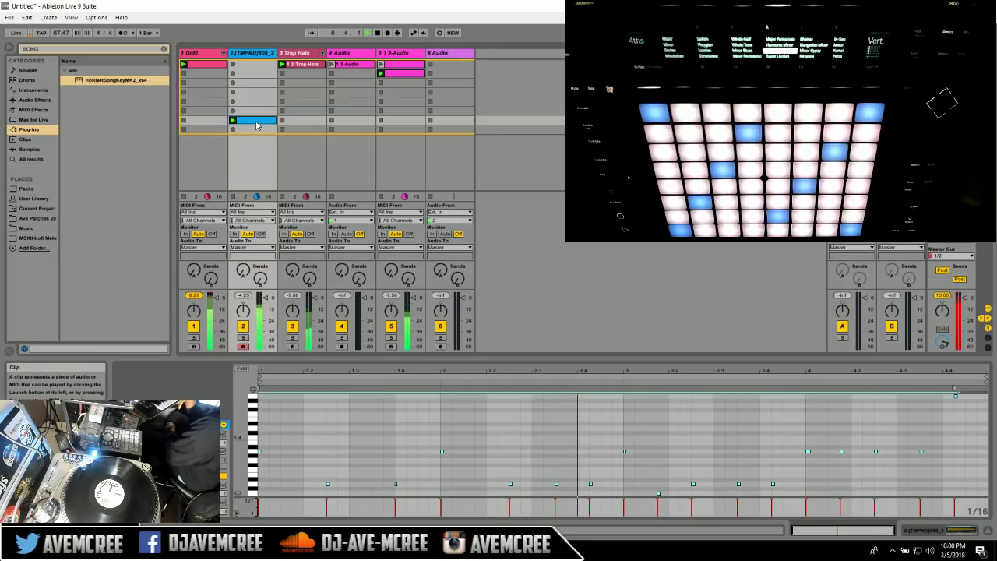
# Move the recorded 808 clip on track 2 up to the first scene's slot.
pyautogui.moveTo(259, 127); pyautogui.dragTo(258, 67)
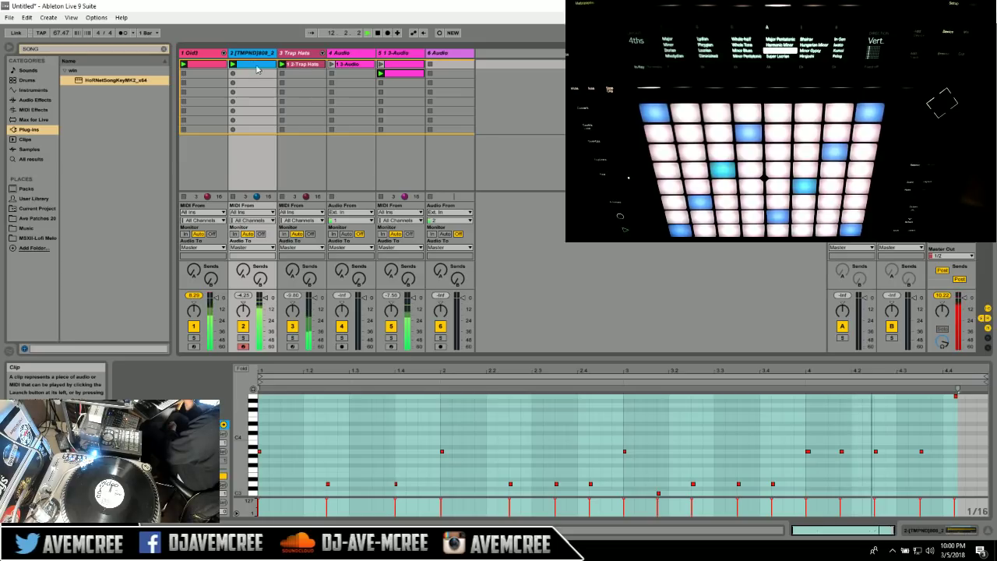
# Insert a new MIDI track and move it between the first track and the 808 track.
pyautogui.rightClick(533, 164)
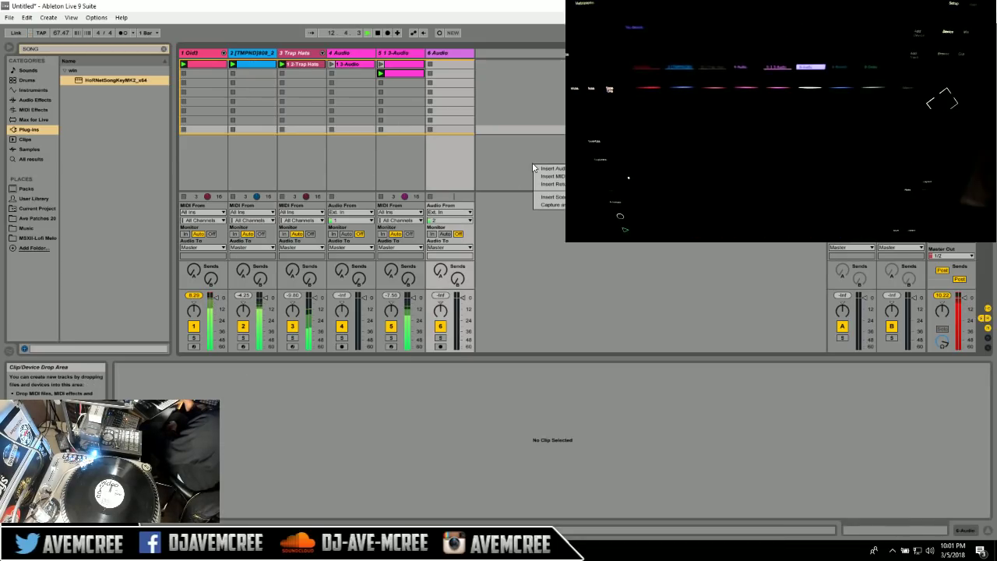
pyautogui.click(546, 176)
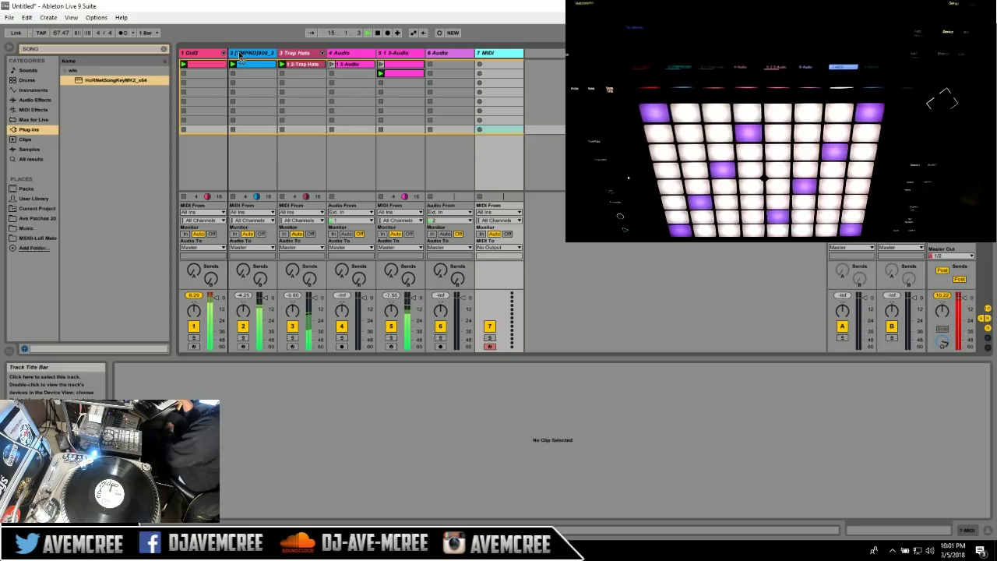
pyautogui.moveTo(237, 51); pyautogui.dragTo(240, 54)
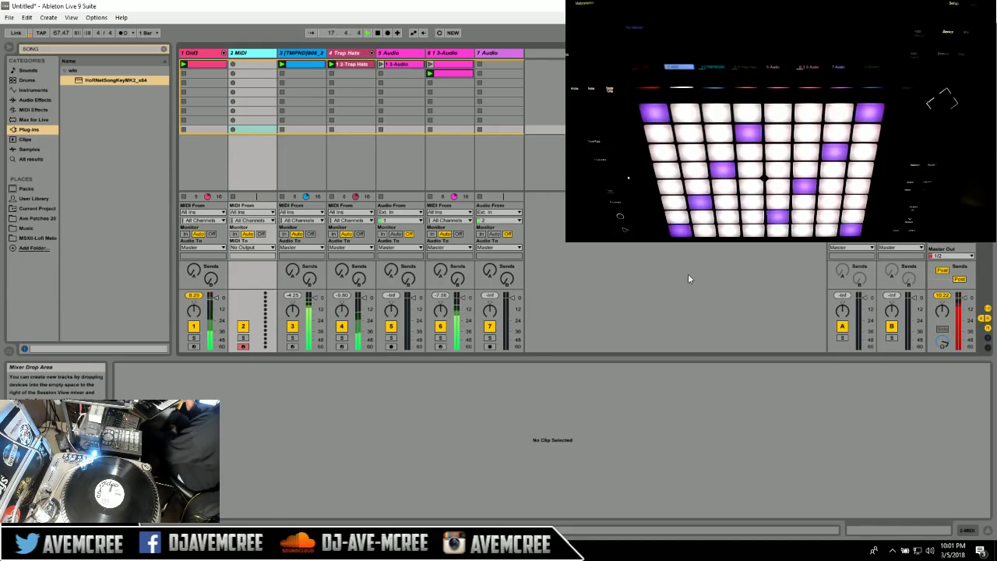
# Add a Glue Compressor from the audio effects to the Master track and turn on its soft clipping.
pyautogui.click(164, 49)
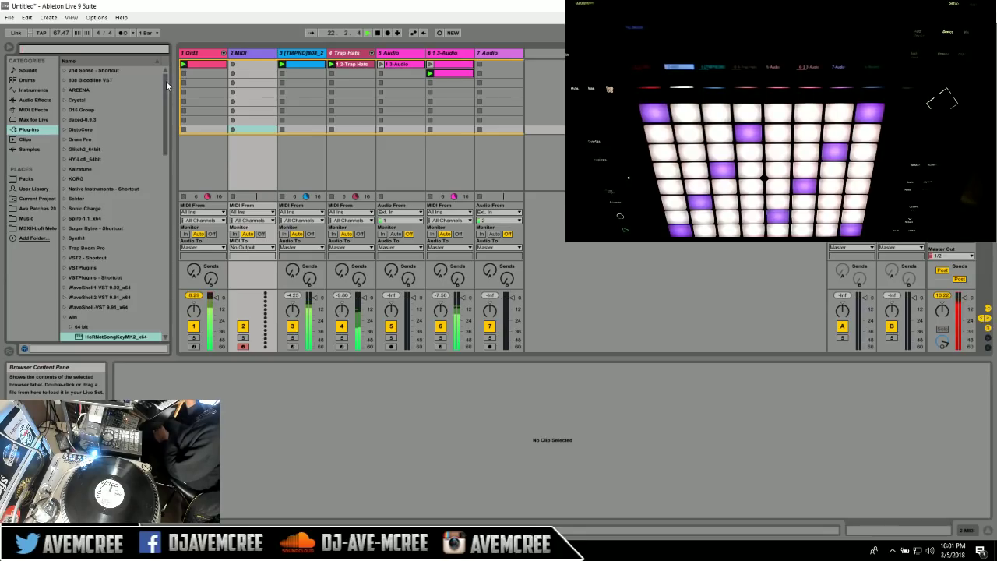
pyautogui.moveTo(166, 85); pyautogui.dragTo(168, 103)
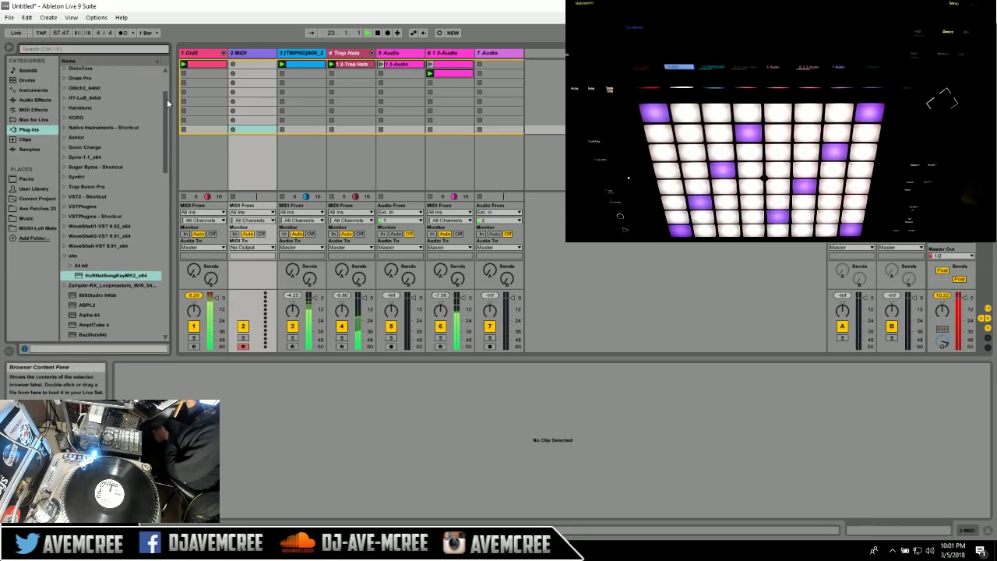
pyautogui.click(47, 99)
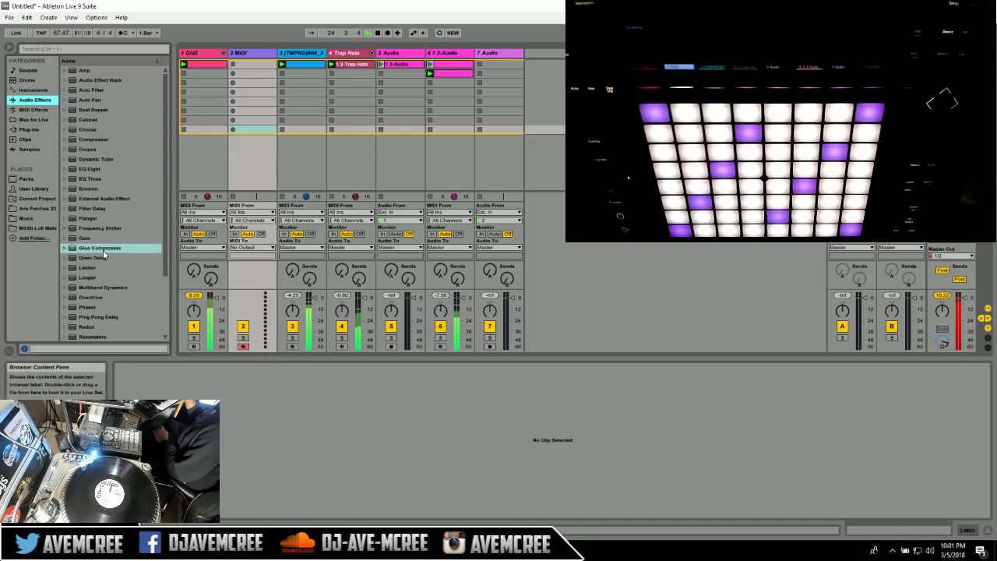
pyautogui.moveTo(79, 249); pyautogui.dragTo(197, 246)
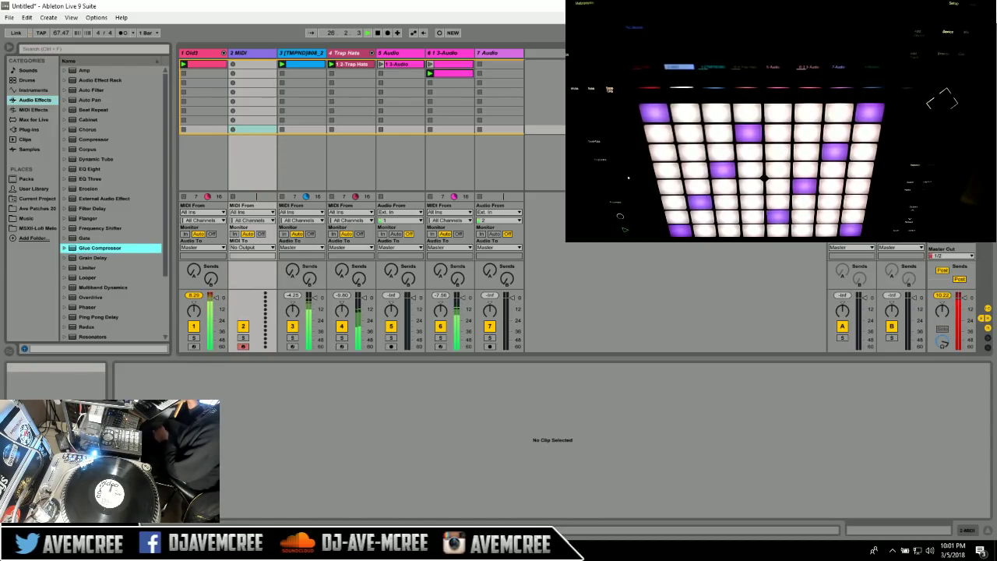
pyautogui.moveTo(197, 245); pyautogui.dragTo(199, 247)
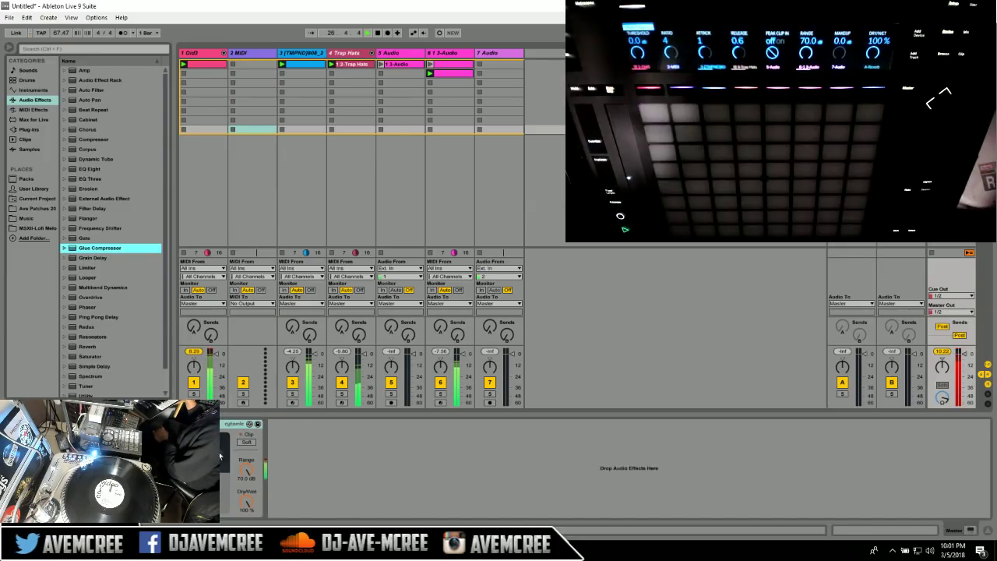
pyautogui.click(247, 442)
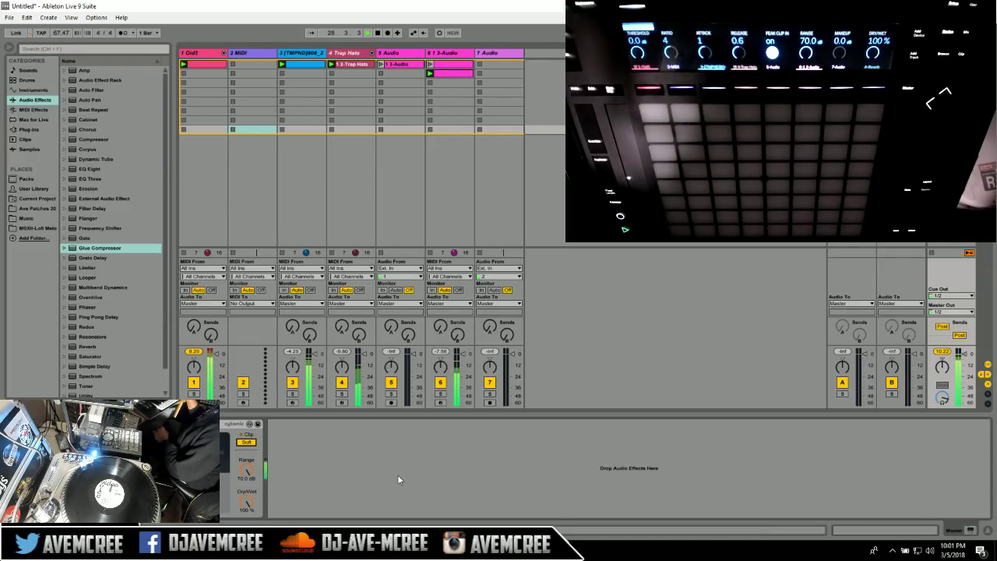
# Hide the HoRNet SongKey plug-in window and select the empty MIDI track 2.
pyautogui.click(239, 53)
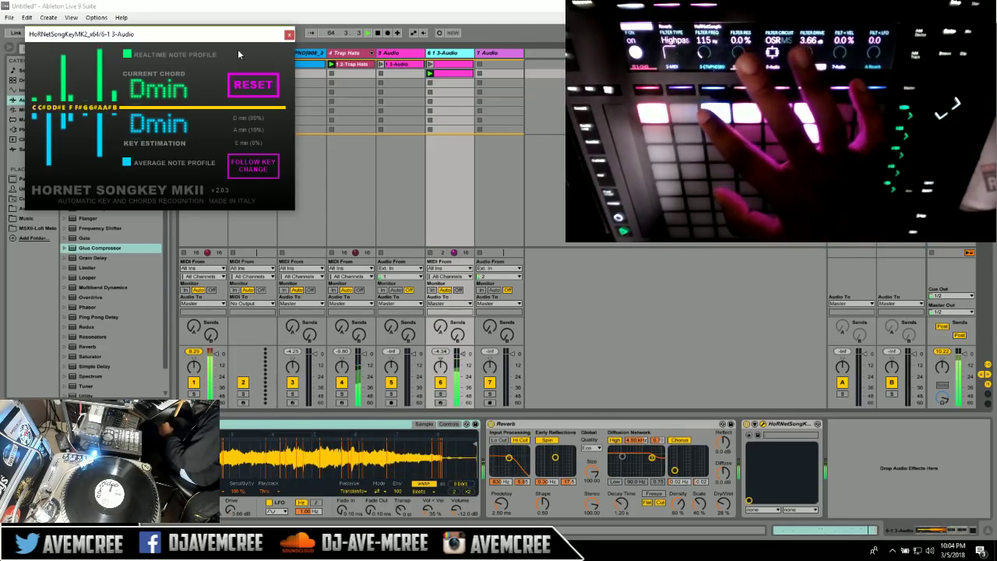
pyautogui.hotkey('ctrl', 'alt', 'p')
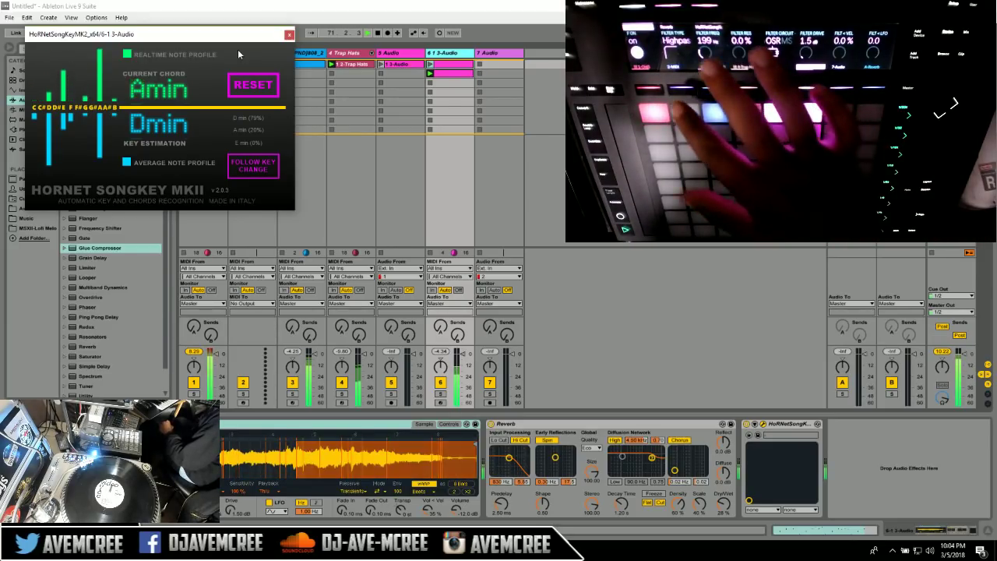
pyautogui.click(239, 53)
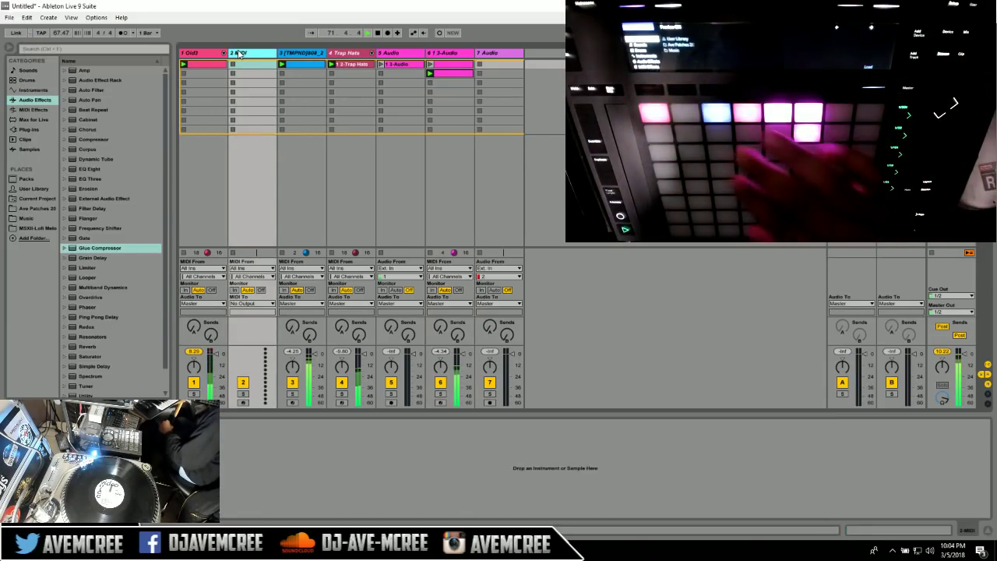
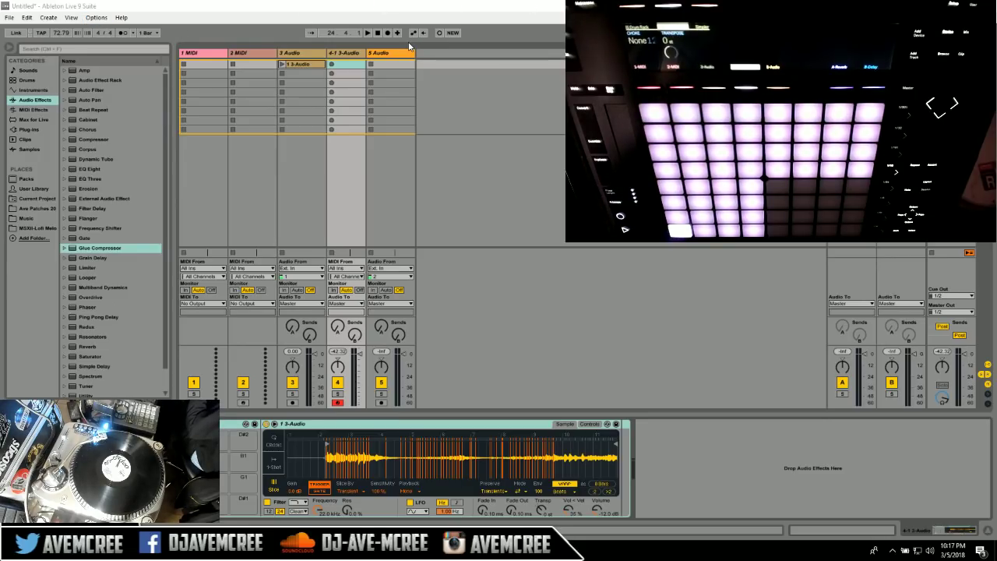
# Undo the recent changes to the sample on track 4, including its slicing mode and its conversion to a drum rack.
pyautogui.click(28, 18)
pyautogui.click(33, 30)
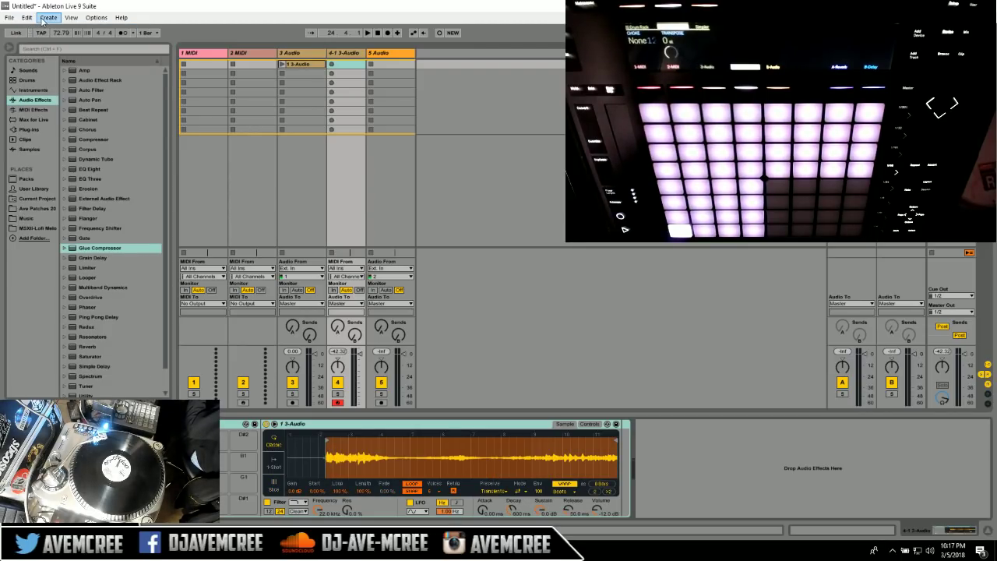
pyautogui.click(45, 18)
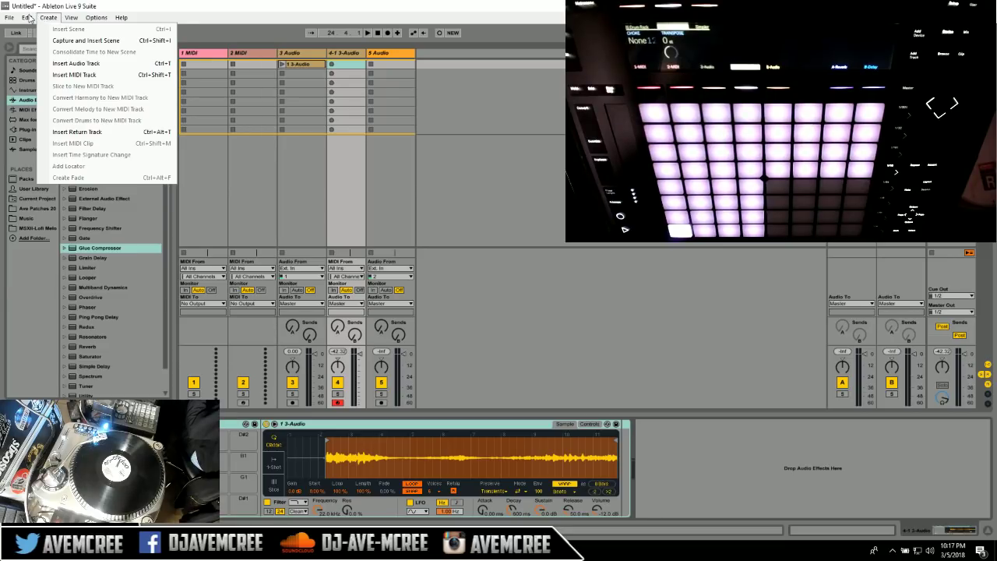
pyautogui.moveTo(27, 17)
pyautogui.click(37, 35)
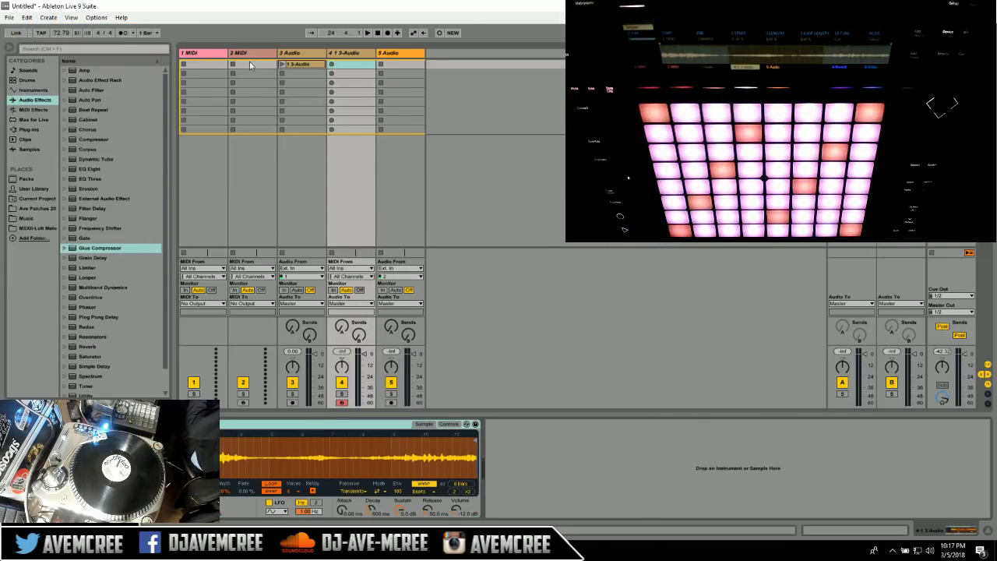
pyautogui.click(31, 21)
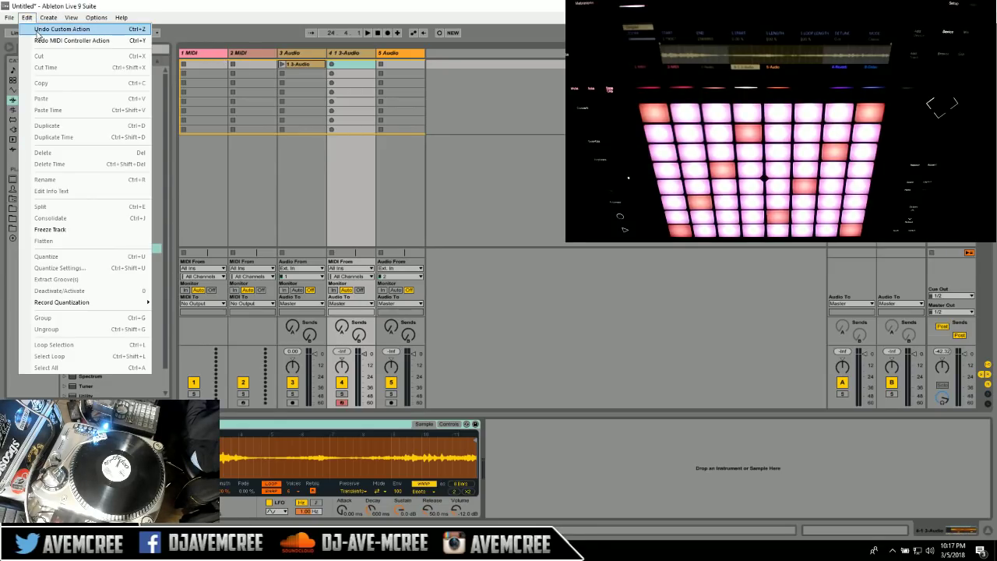
pyautogui.click(36, 31)
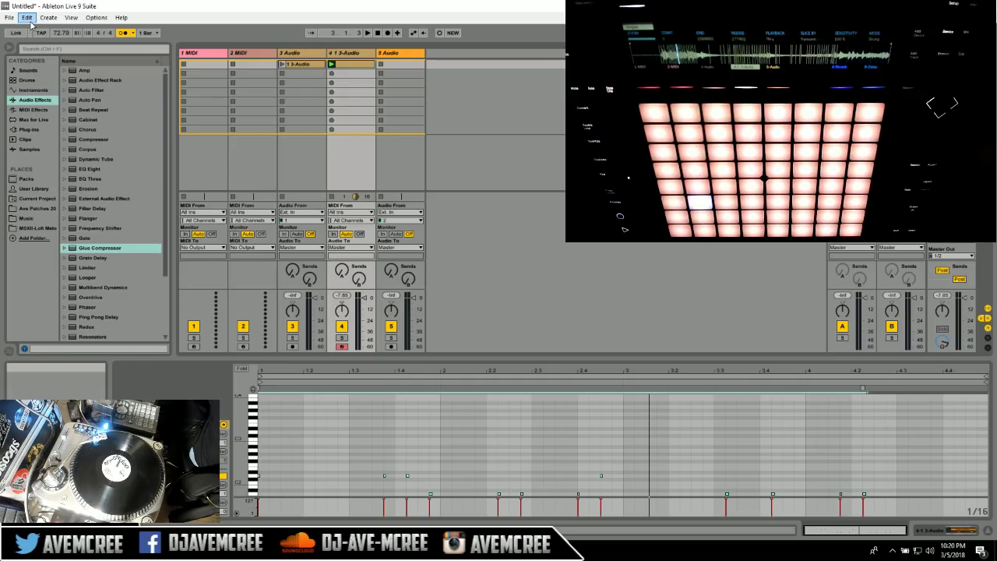
# Play the recorded sliced-sample clip on track 4 and switch to the YouTube live chat for the viewers' messages.
pyautogui.press('space')
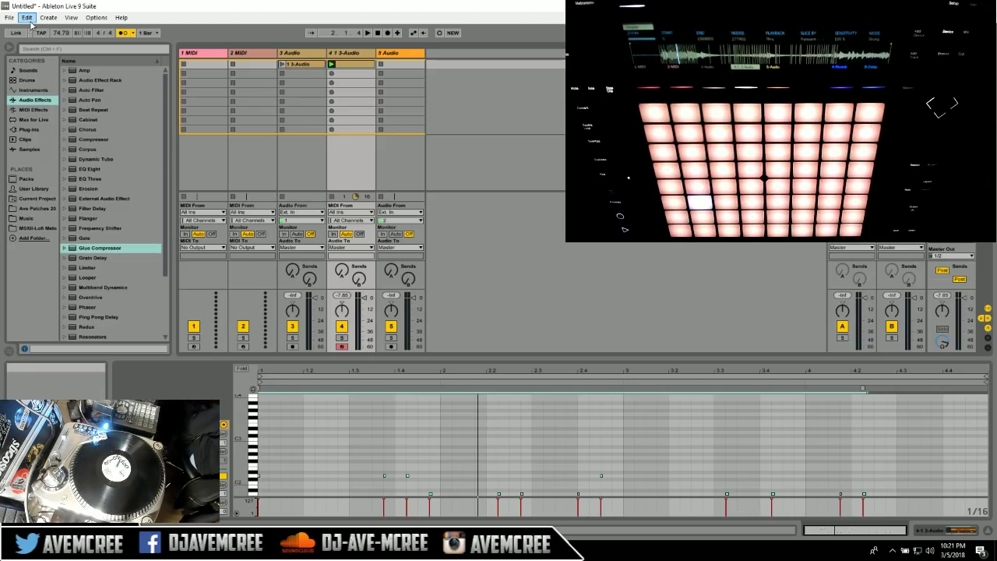
pyautogui.hotkey('alt', 'Tab')
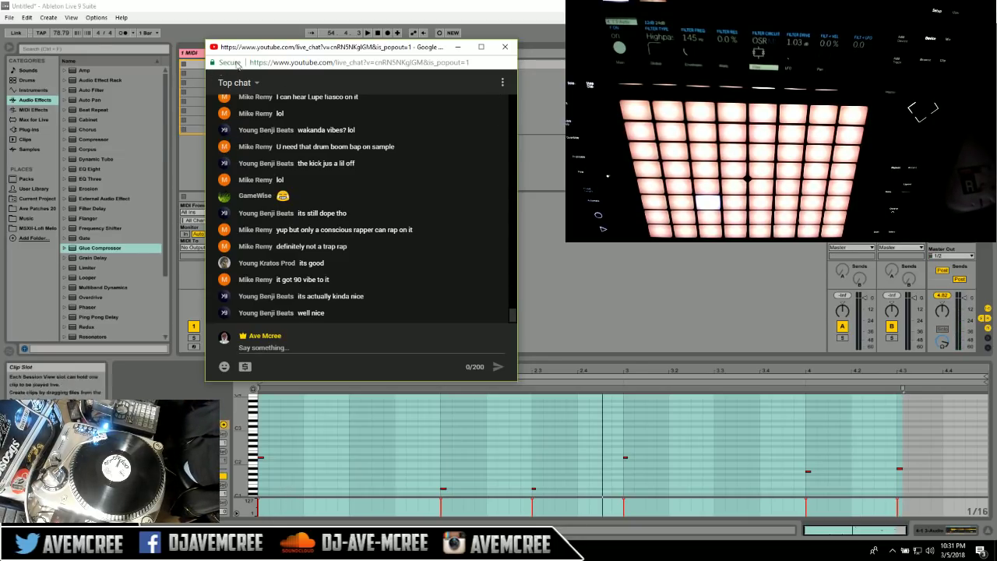
# Start a new Live Set in Ableton Live without saving the current one, deleting its temporary recording files.
pyautogui.click(7, 17)
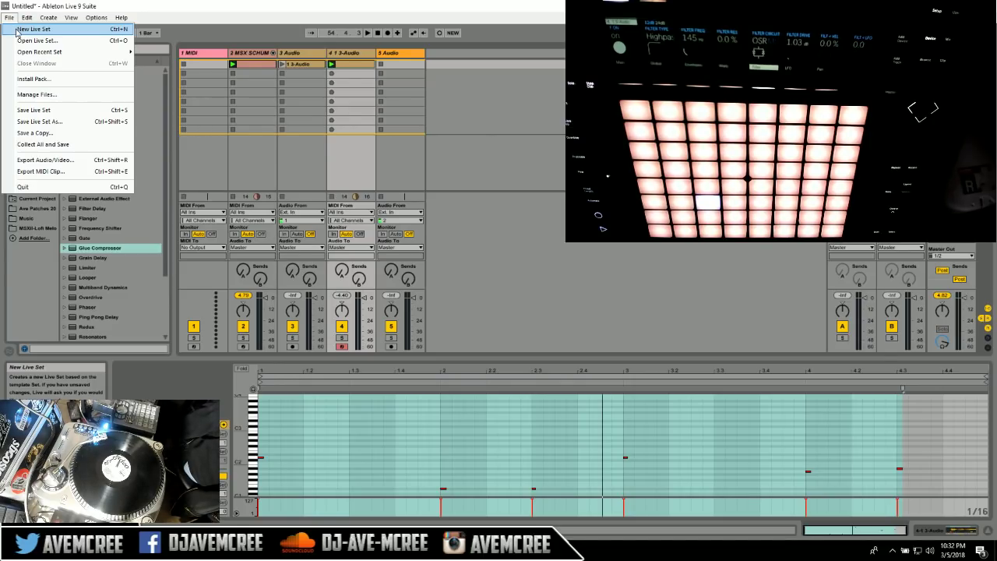
pyautogui.click(31, 29)
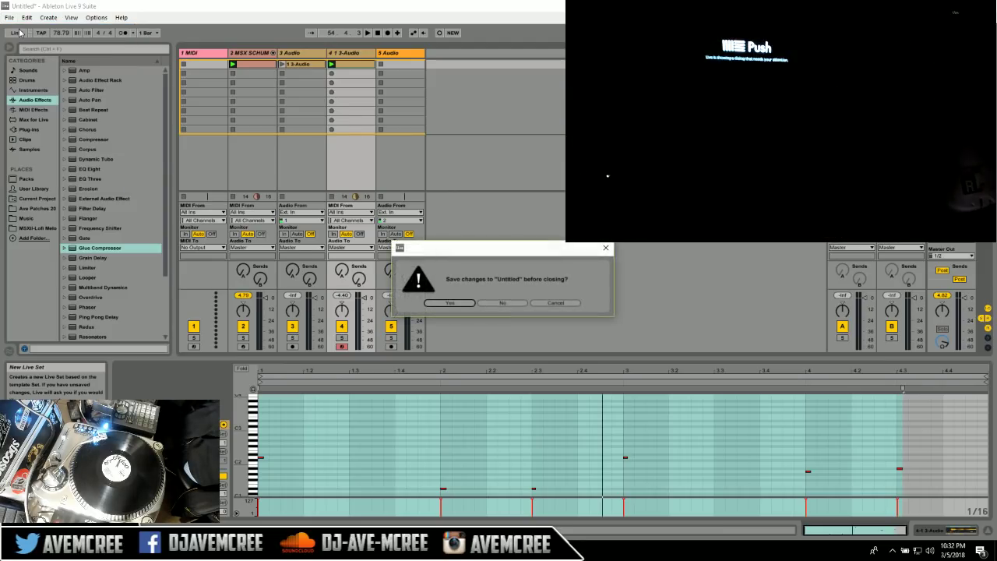
pyautogui.click(502, 303)
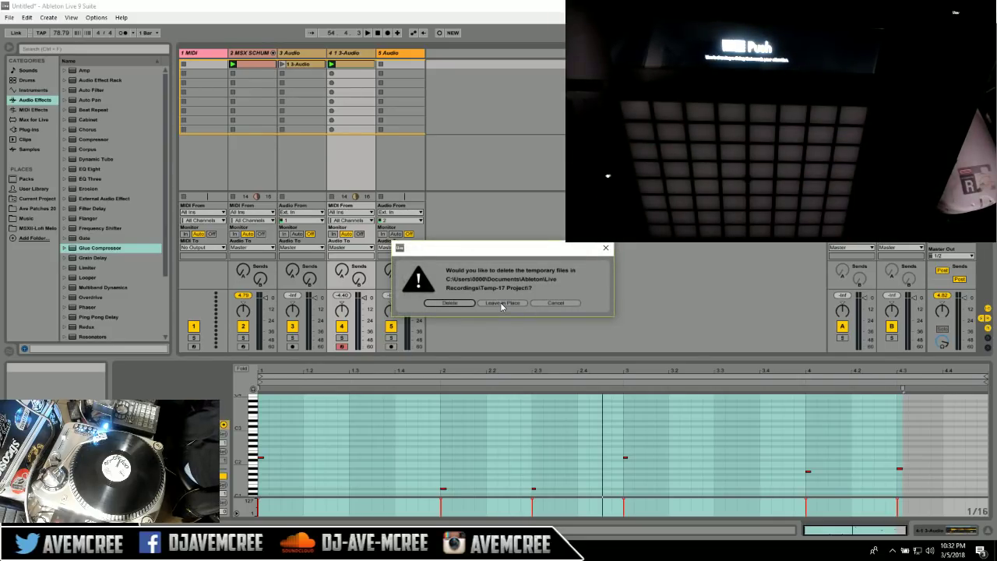
pyautogui.click(447, 303)
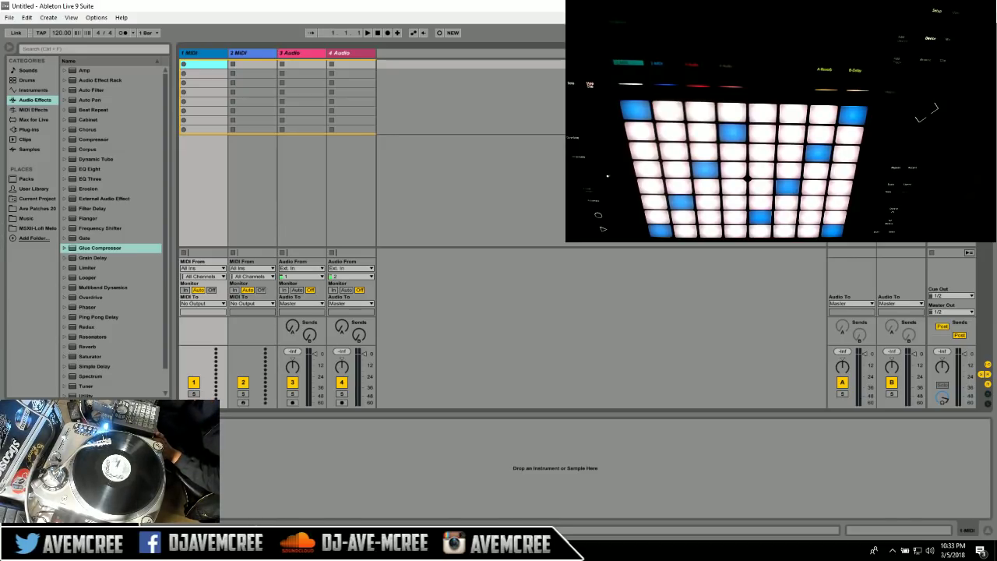
# Switch to the YouTube live chat to read the latest viewer messages.
pyautogui.hotkey('alt', 'Tab')
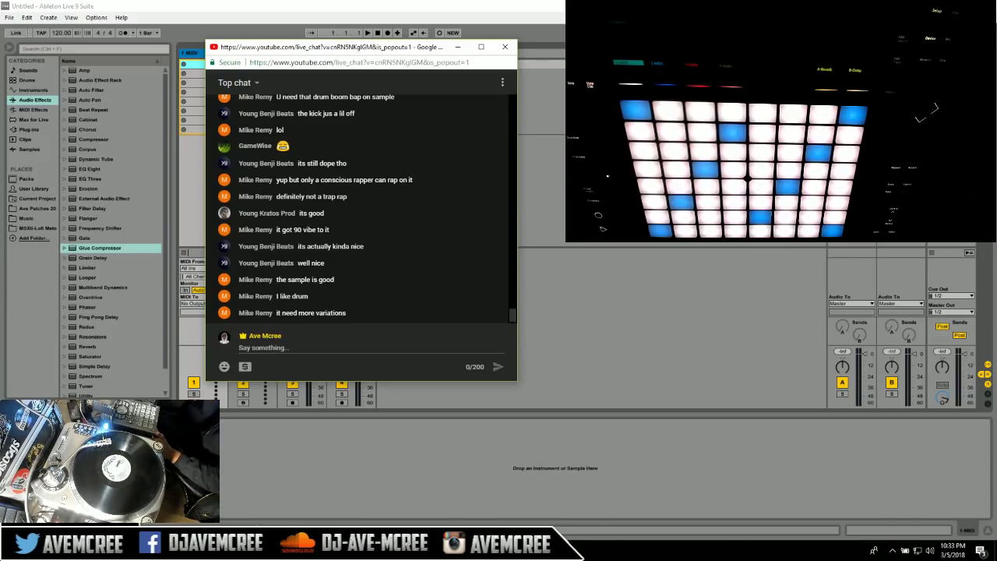